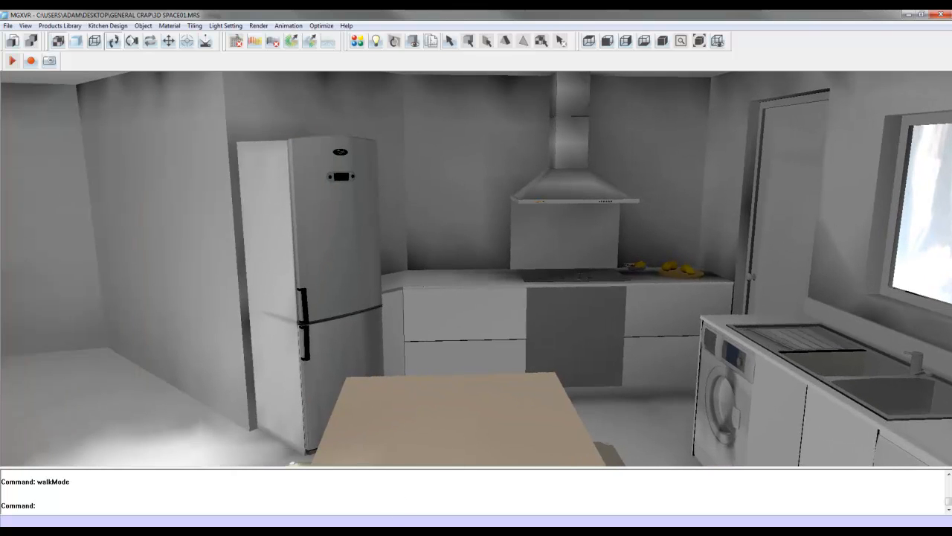
Switch to the Modeling Design drawing 2D floorplan.dwg and examine the wall tops and ceiling lines in the isometric view.
{"action": "left_click", "coordinate": [387, 483]}
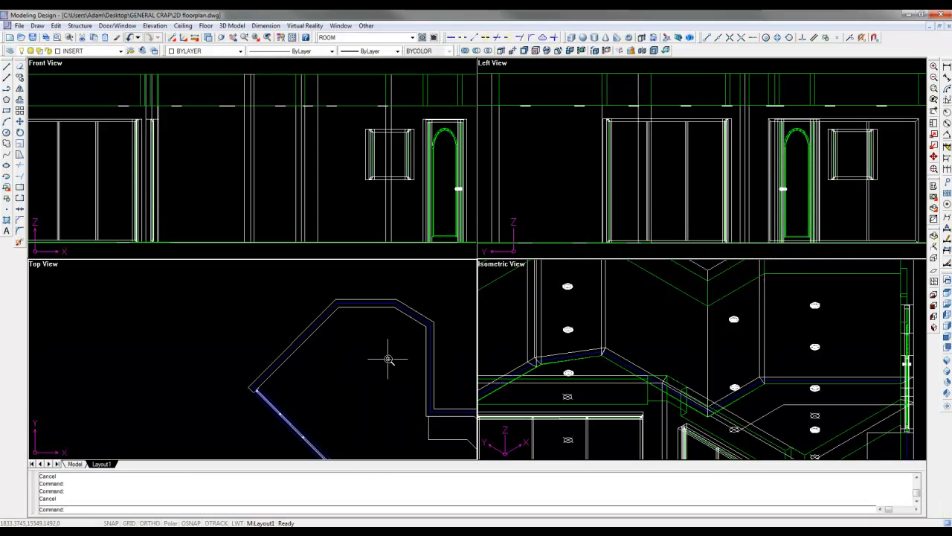
{"action": "scroll", "coordinate": [389, 357], "scroll_direction": "down", "scroll_amount": 3}
{"action": "scroll", "coordinate": [622, 335], "scroll_direction": "down", "scroll_amount": 5}
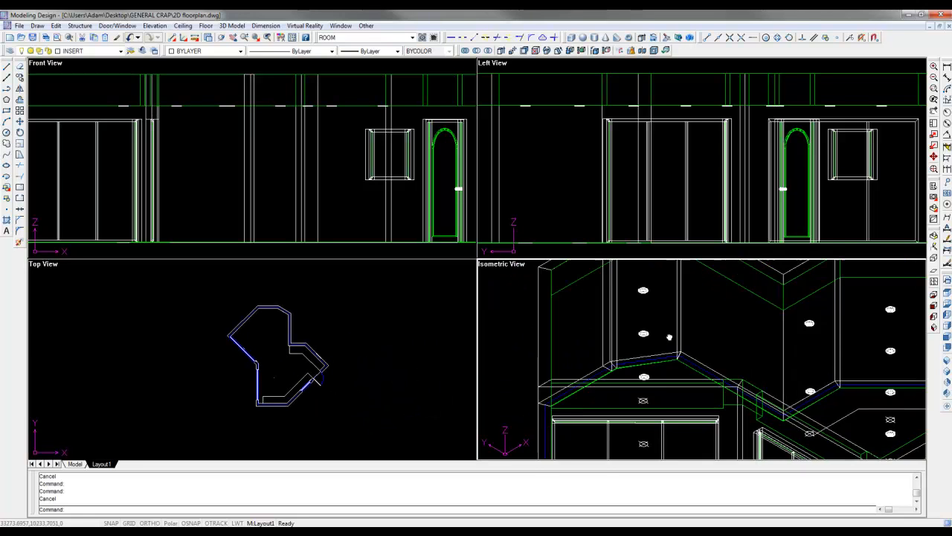
{"action": "mouse_move", "coordinate": [551, 122]}
{"action": "middle_mouse_down"}
{"action": "mouse_move", "coordinate": [607, 149]}
{"action": "mouse_move", "coordinate": [598, 134]}
{"action": "middle_mouse_up"}
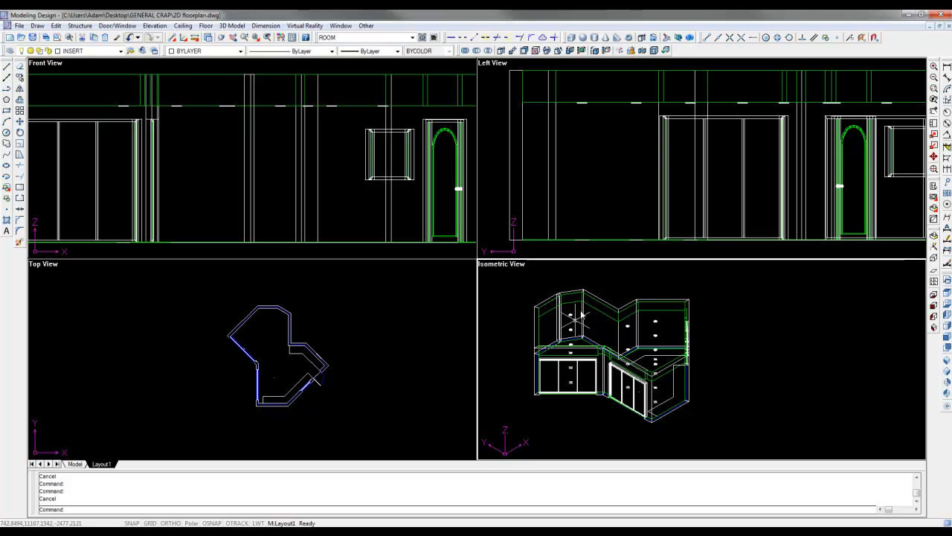
{"action": "scroll", "coordinate": [578, 322], "scroll_direction": "up", "scroll_amount": 6}
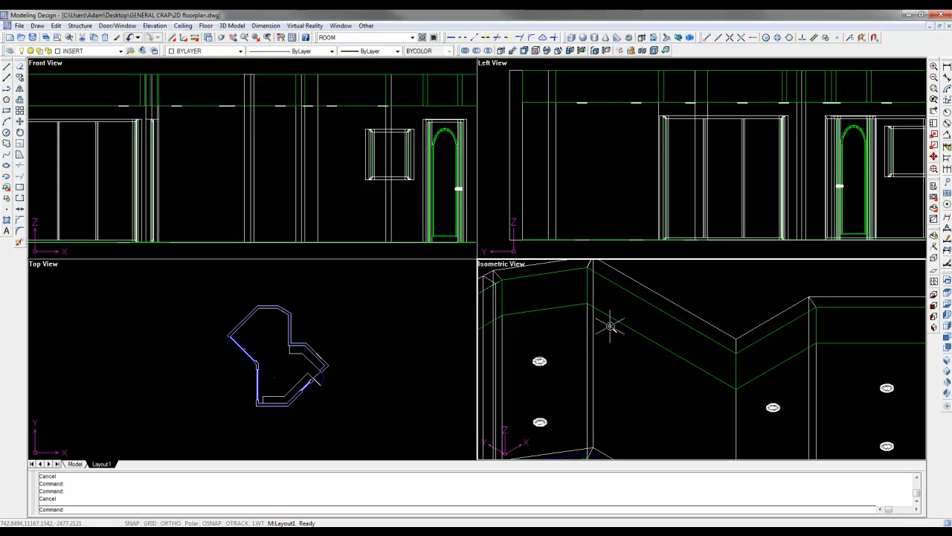
{"action": "middle_click_drag", "start_coordinate": [611, 319], "coordinate": [665, 320]}
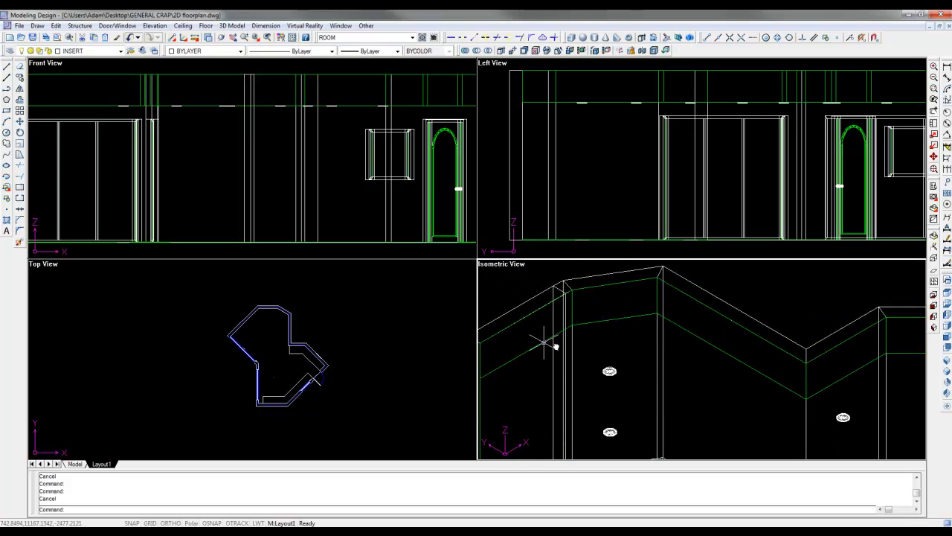
{"action": "middle_click_drag", "start_coordinate": [578, 318], "coordinate": [570, 282]}
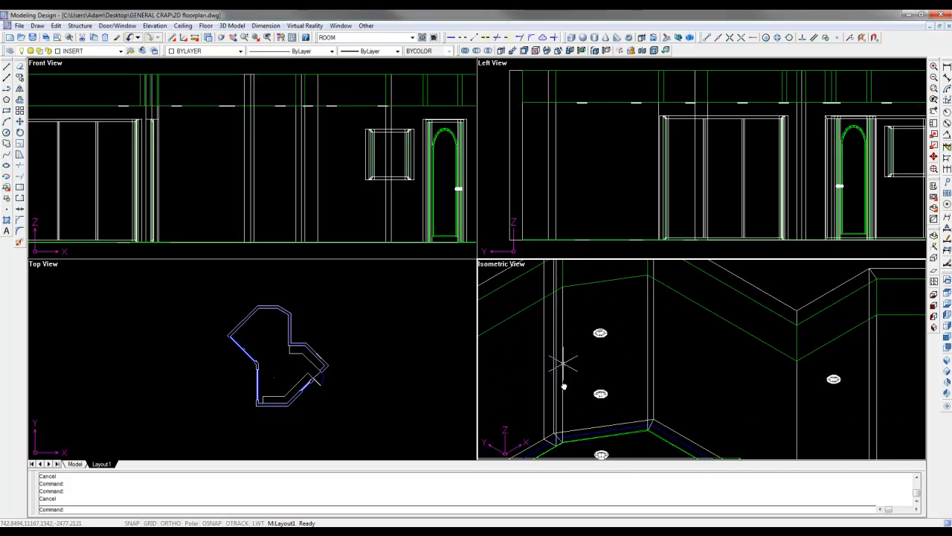
{"action": "middle_click_drag", "start_coordinate": [649, 340], "coordinate": [598, 380]}
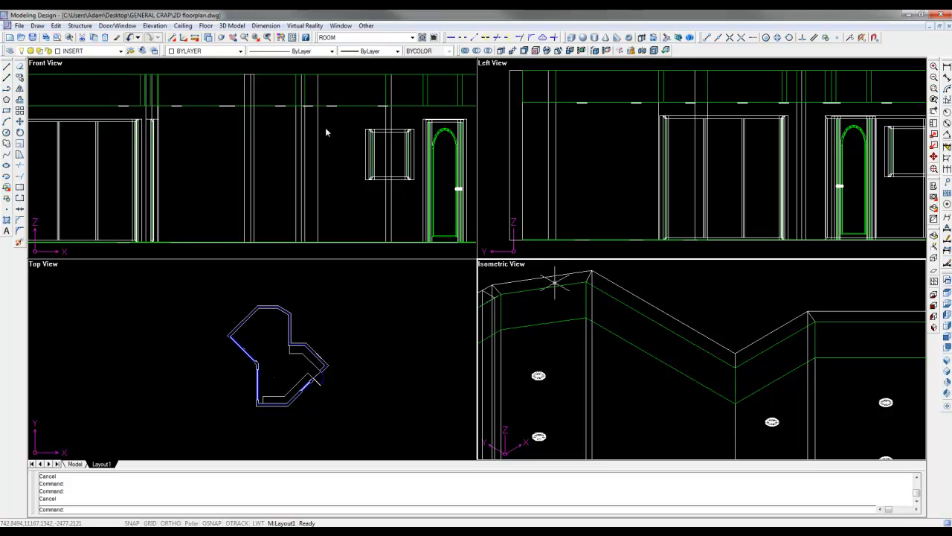
{"action": "scroll", "coordinate": [638, 302], "scroll_direction": "down", "scroll_amount": 5}
{"action": "scroll", "coordinate": [645, 335], "scroll_direction": "up", "scroll_amount": 3}
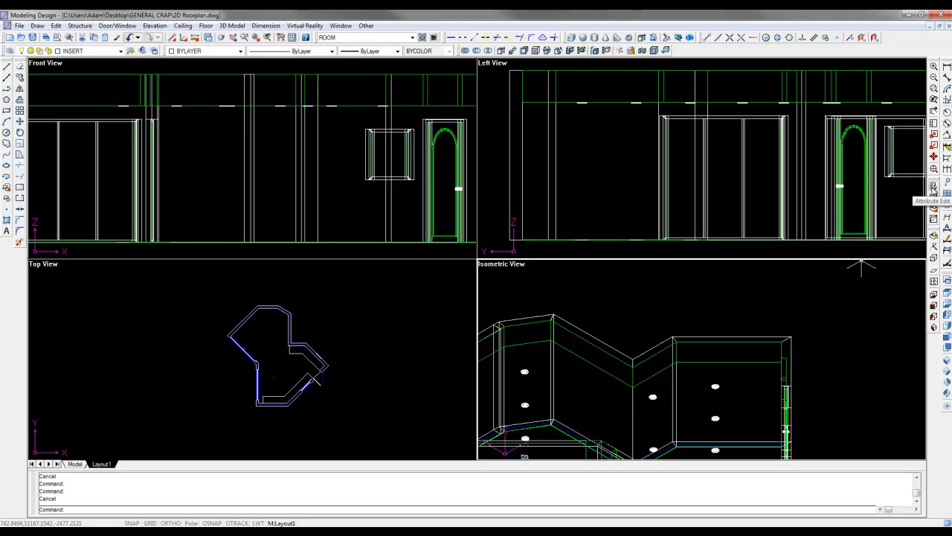
Check the height attribute of the rear wall in the isometric view with Attribute Edit, leaving it unedited.
{"action": "left_click", "coordinate": [933, 188]}
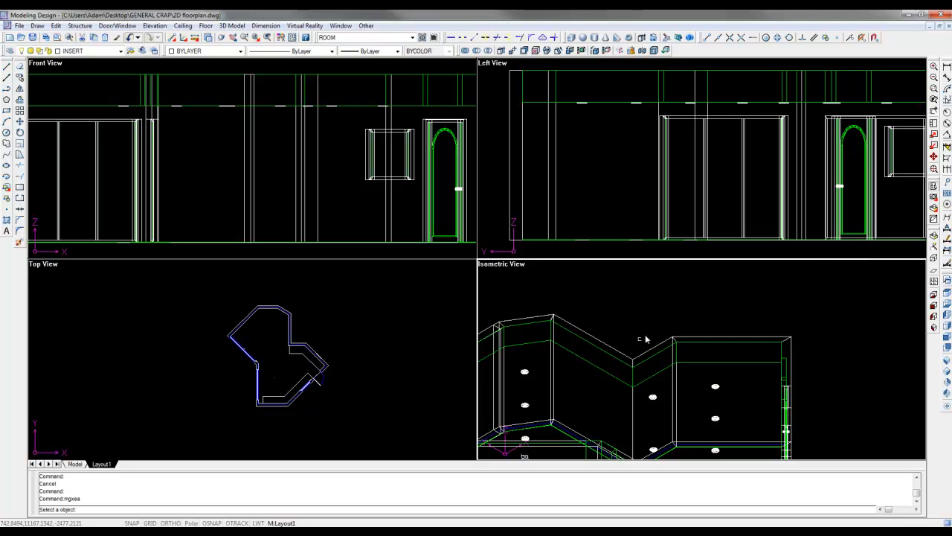
{"action": "left_click", "coordinate": [599, 343]}
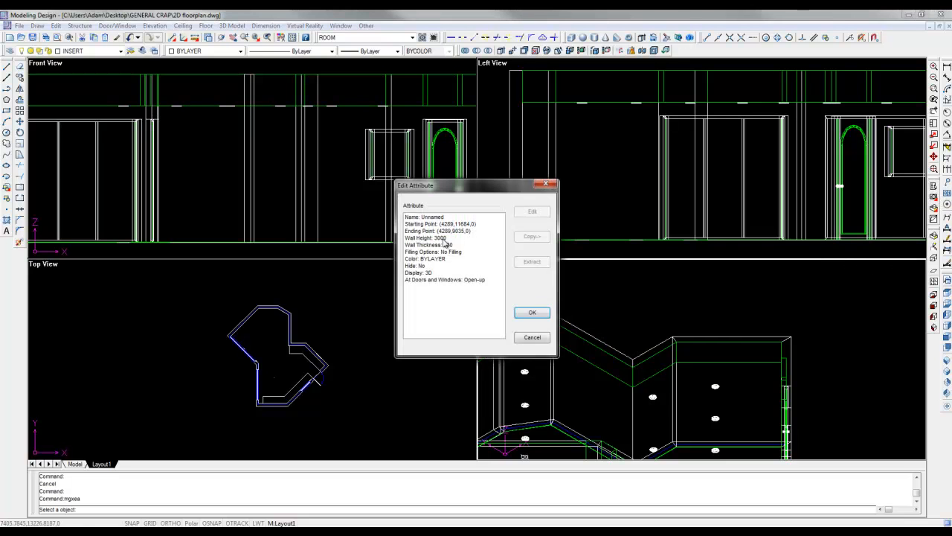
{"action": "left_click", "coordinate": [530, 339]}
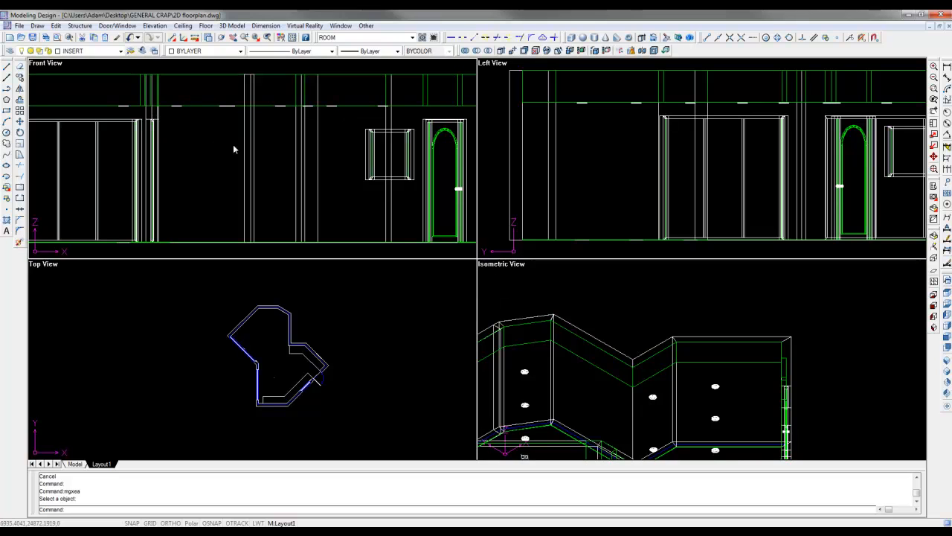
Set an elevation in the front viewport using a horizontal line across the plan, with the side below the line picked.
{"action": "middle_click_drag", "start_coordinate": [160, 153], "coordinate": [217, 157]}
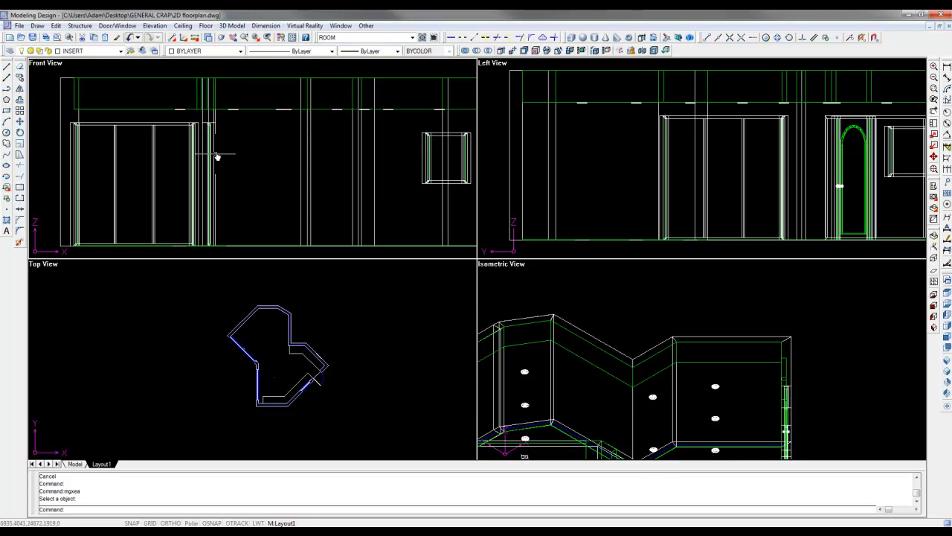
{"action": "left_click", "coordinate": [149, 27]}
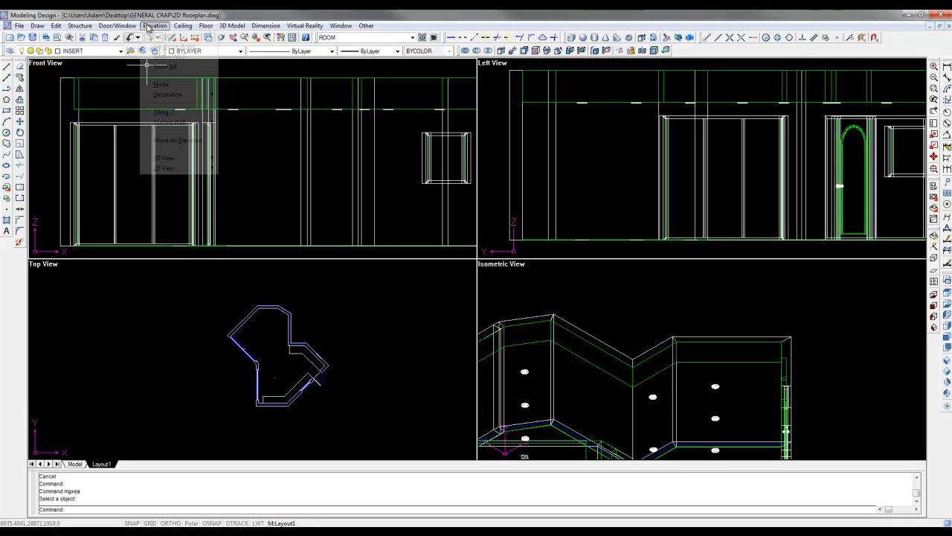
{"action": "left_click", "coordinate": [157, 37]}
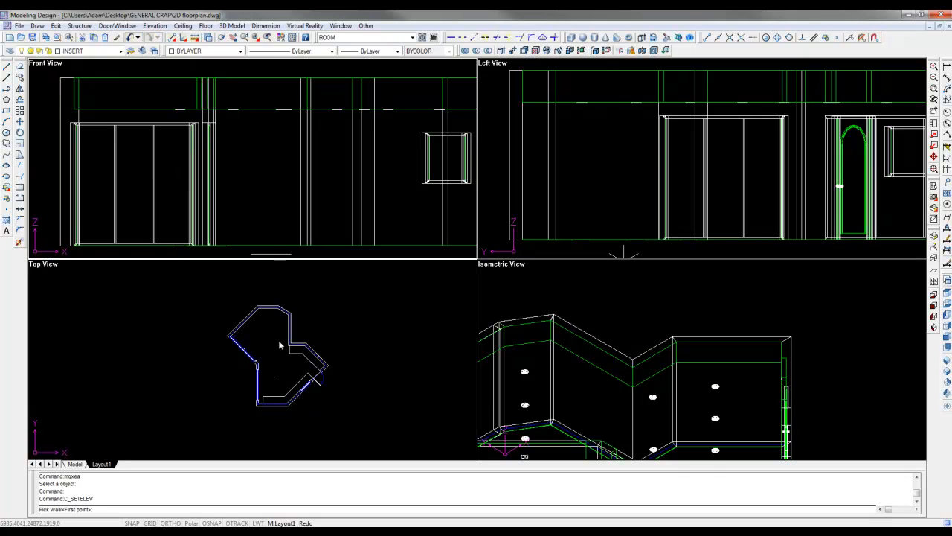
{"action": "left_click", "coordinate": [212, 358]}
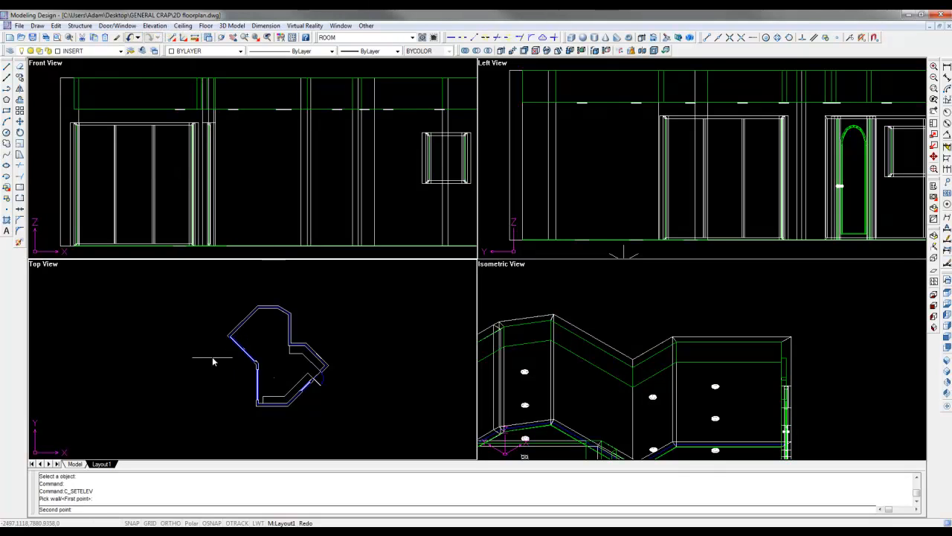
{"action": "left_click", "coordinate": [389, 358]}
{"action": "left_click", "coordinate": [286, 383]}
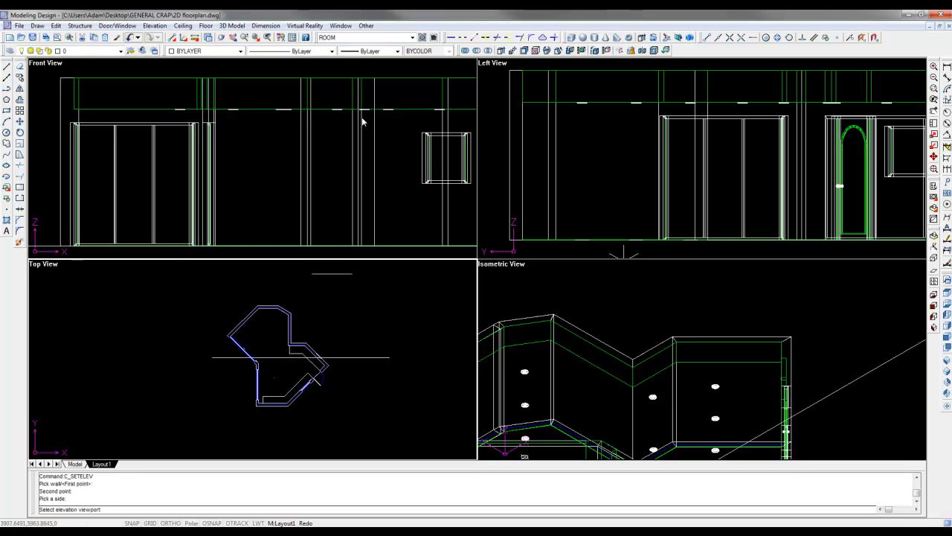
{"action": "left_click", "coordinate": [276, 148]}
Dimension the vertical distance from the wall top to the ceiling line in the front elevation, and return to the isometric view.
{"action": "scroll", "coordinate": [212, 133], "scroll_direction": "up", "scroll_amount": 4}
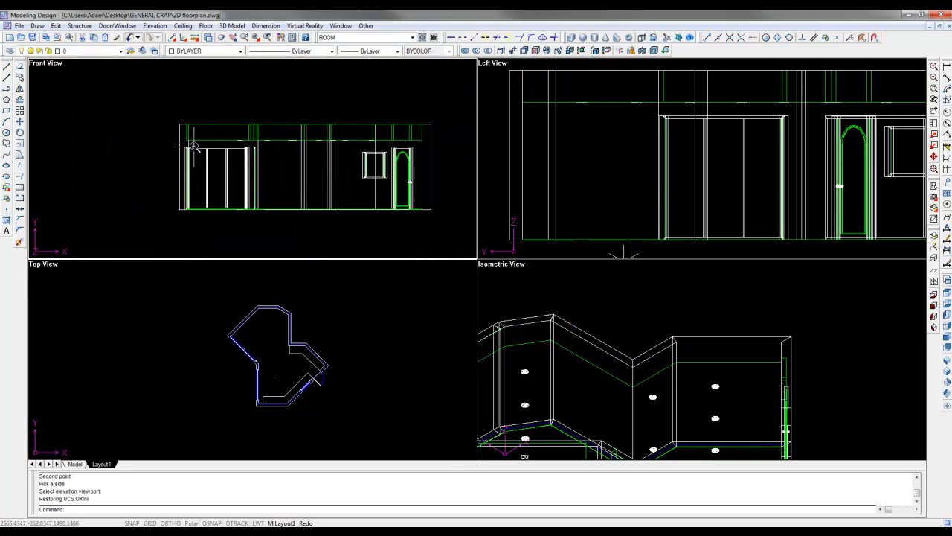
{"action": "middle_click_drag", "start_coordinate": [212, 133], "coordinate": [180, 192]}
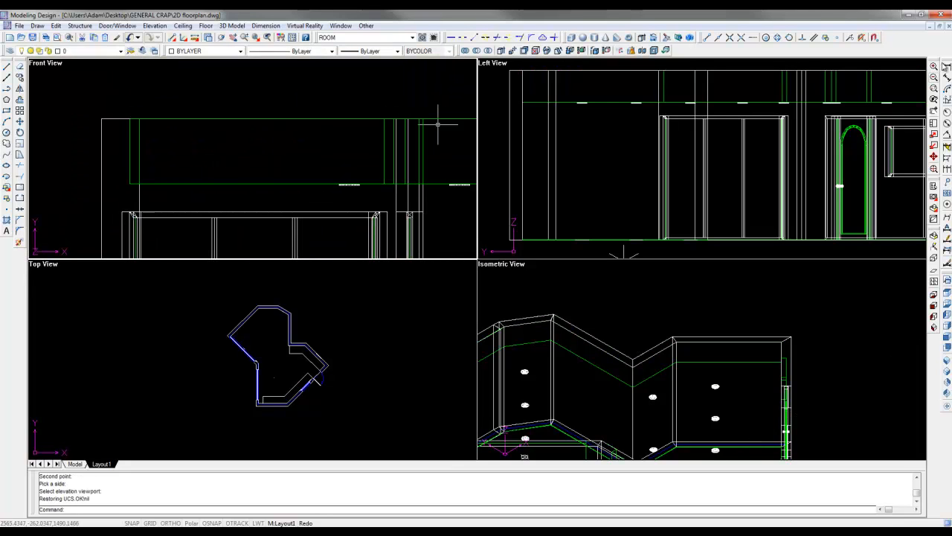
{"action": "left_click", "coordinate": [946, 67]}
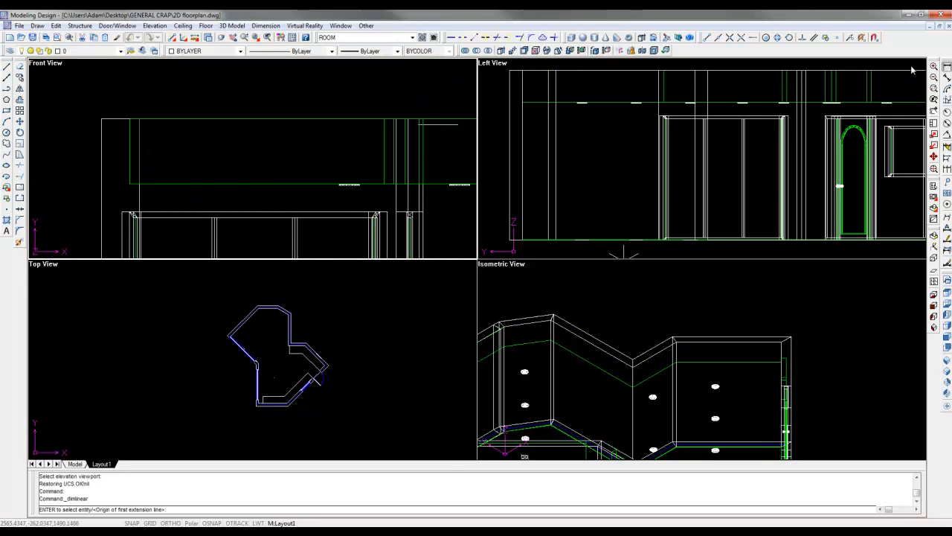
{"action": "key", "text": "F3"}
{"action": "left_click", "coordinate": [238, 120]}
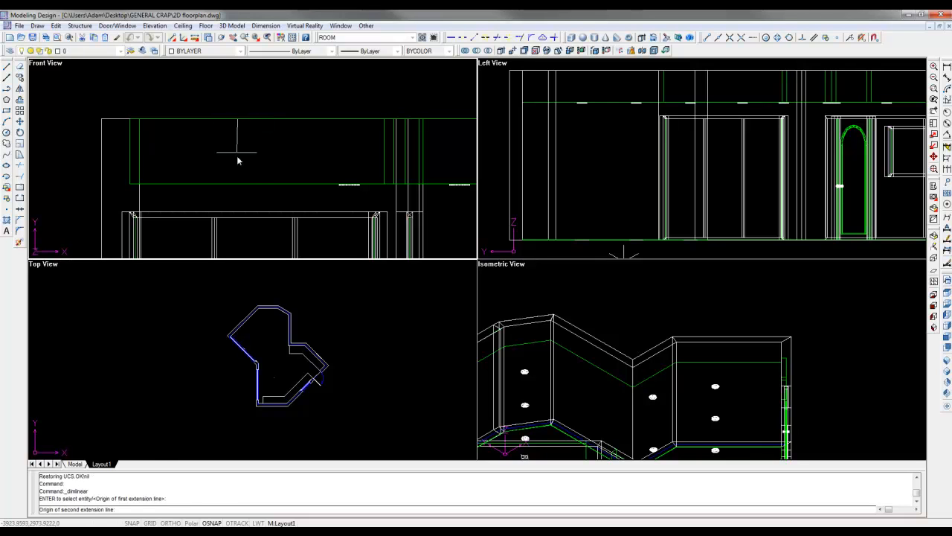
{"action": "left_click", "coordinate": [239, 184]}
{"action": "left_click", "coordinate": [217, 167]}
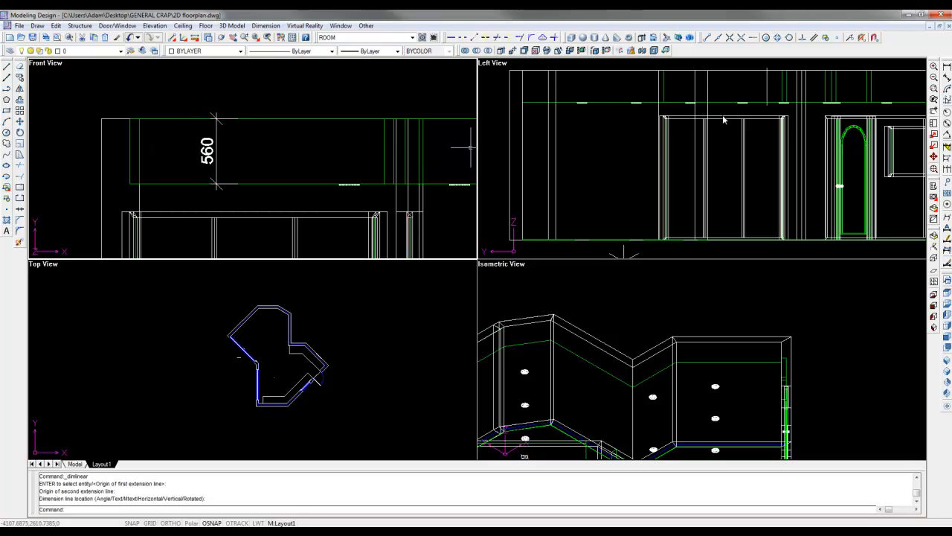
{"action": "left_click", "coordinate": [591, 343]}
{"action": "mouse_move", "coordinate": [565, 404]}
{"action": "middle_mouse_down"}
{"action": "mouse_move", "coordinate": [673, 310]}
{"action": "mouse_move", "coordinate": [558, 357]}
{"action": "middle_mouse_up"}
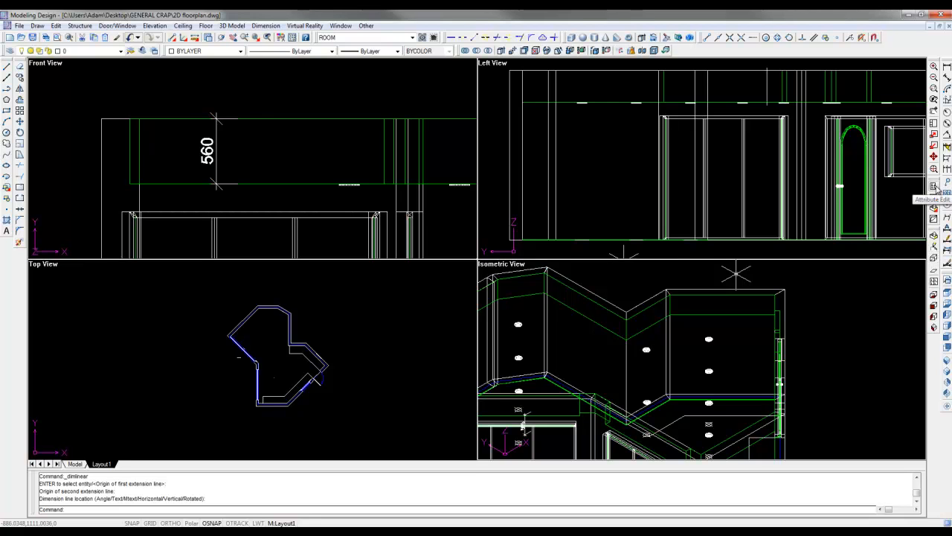
{"action": "right_click", "coordinate": [835, 54]}
{"action": "mouse_move", "coordinate": [852, 91]}
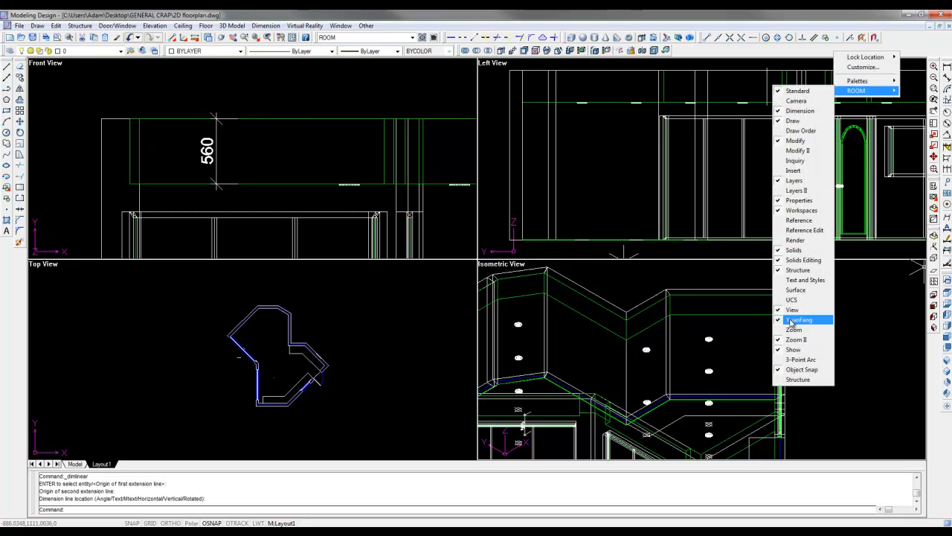
{"action": "left_click", "coordinate": [907, 45]}
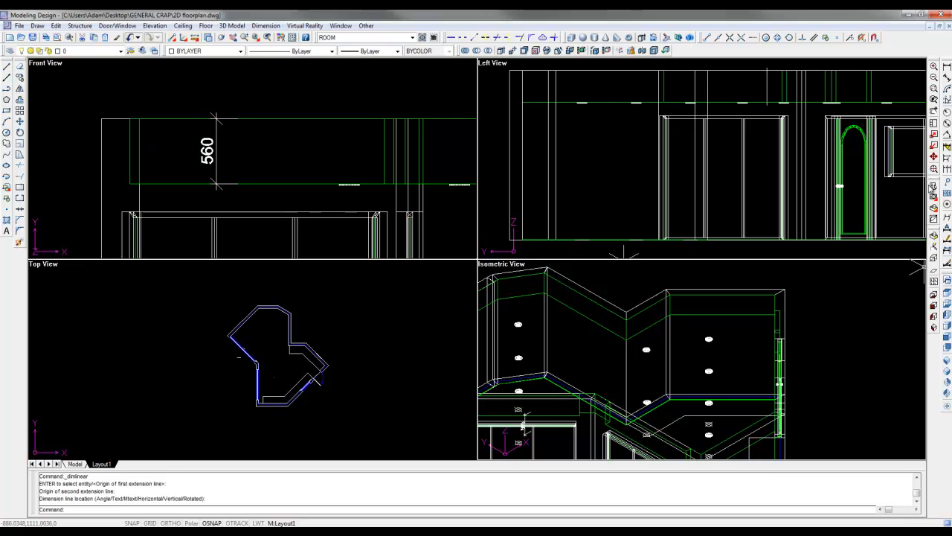
Set the rear wall's height attribute to 2440 mm using Attribute Edit in the isometric view.
{"action": "left_click", "coordinate": [935, 187]}
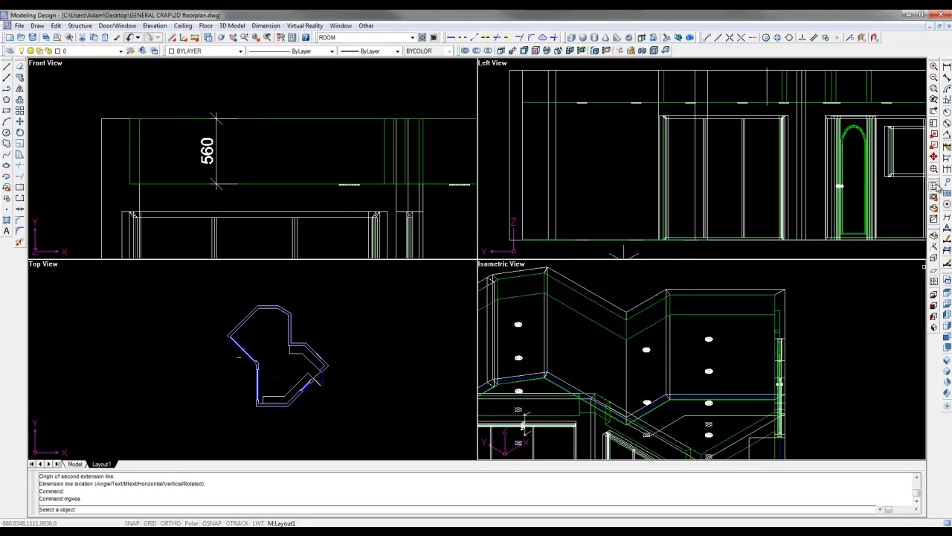
{"action": "left_click", "coordinate": [616, 310]}
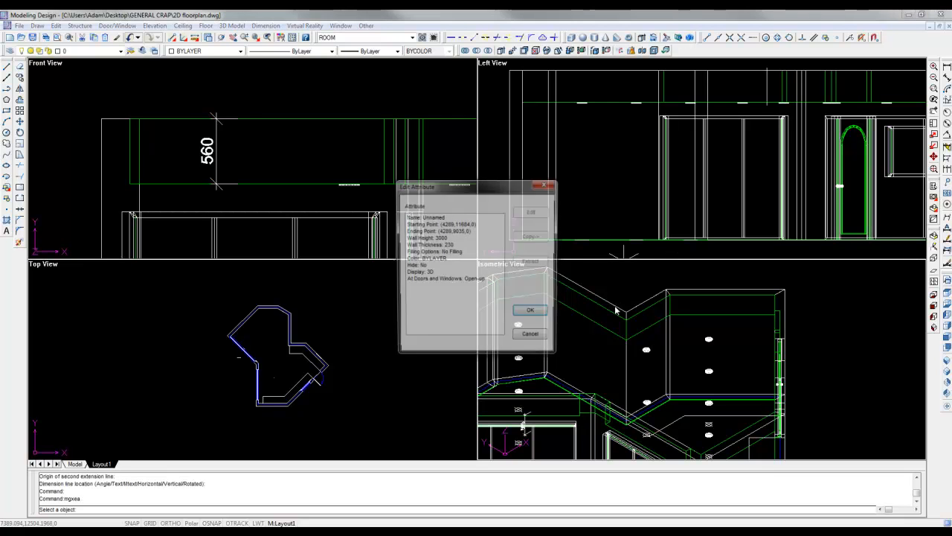
{"action": "left_click", "coordinate": [431, 237]}
{"action": "left_click", "coordinate": [531, 212]}
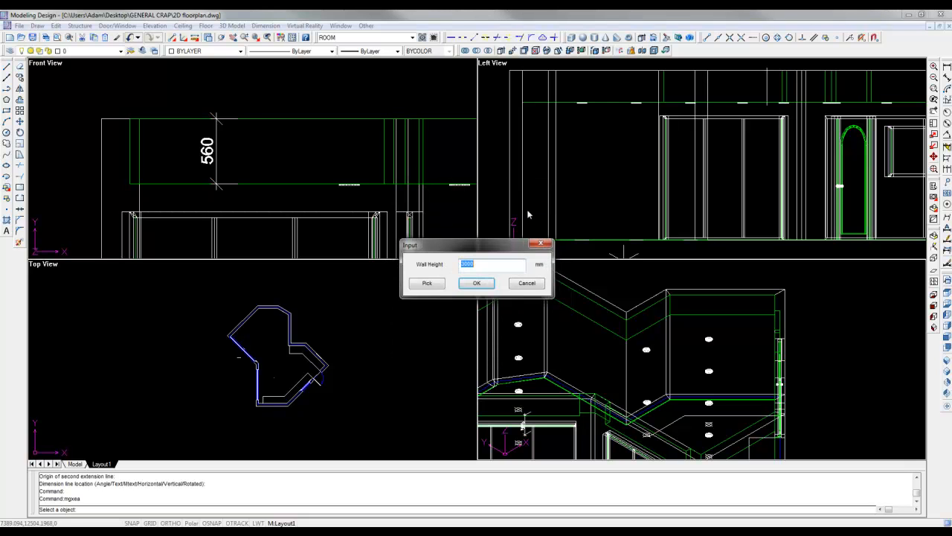
{"action": "type", "text": "2440"}
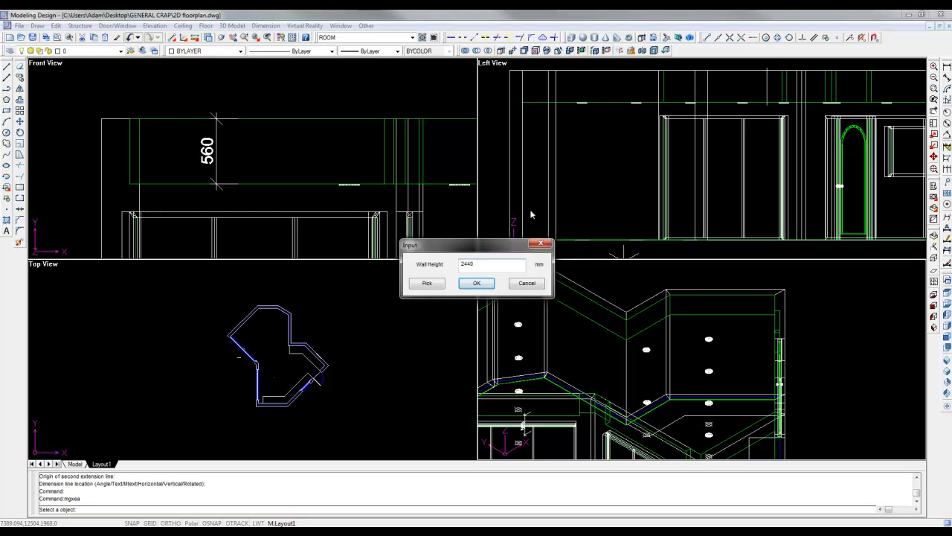
{"action": "key", "text": "Return"}
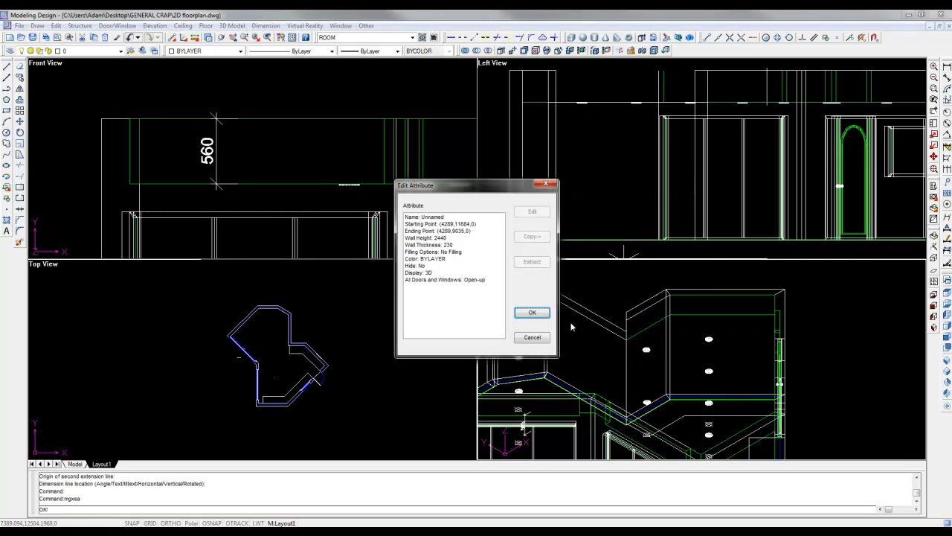
Copy the edited wall's height attribute to all the other walls of the room and accept the attribute changes.
{"action": "left_click", "coordinate": [441, 238]}
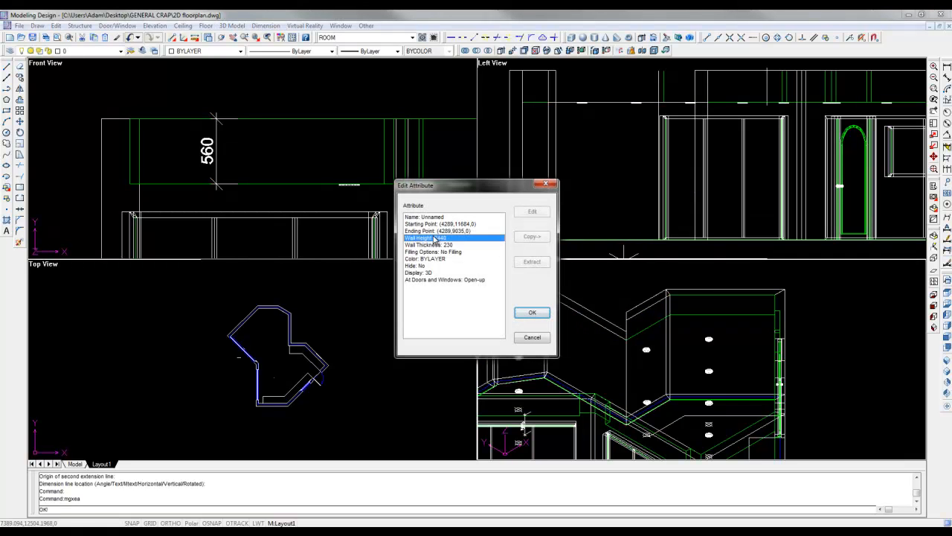
{"action": "left_click", "coordinate": [530, 237]}
{"action": "left_click", "coordinate": [719, 325]}
{"action": "left_click", "coordinate": [652, 288]}
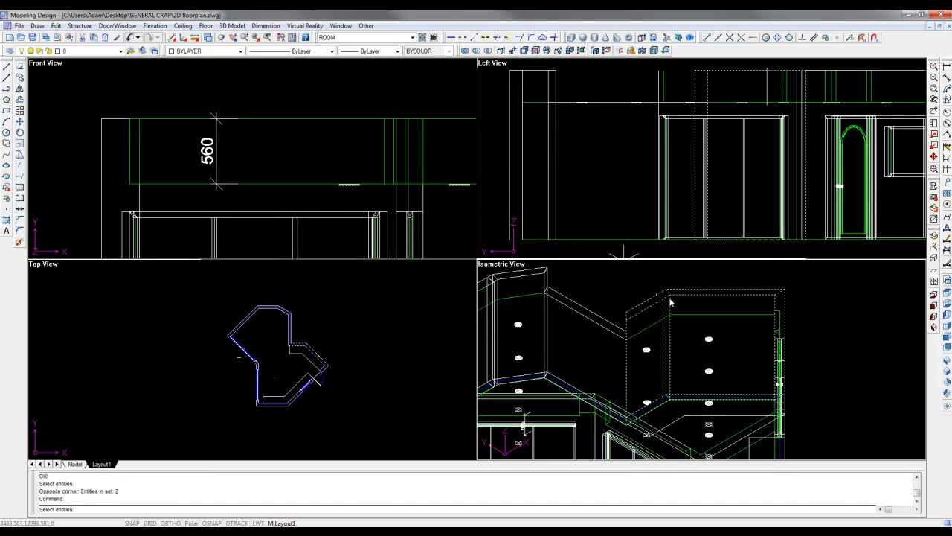
{"action": "middle_click_drag", "start_coordinate": [671, 311], "coordinate": [806, 334]}
{"action": "left_click", "coordinate": [661, 338]}
{"action": "left_click", "coordinate": [580, 297]}
{"action": "middle_click_drag", "start_coordinate": [677, 403], "coordinate": [612, 340]}
{"action": "scroll", "coordinate": [612, 340], "scroll_direction": "down", "scroll_amount": 2}
{"action": "left_click", "coordinate": [604, 341]}
{"action": "left_click", "coordinate": [544, 361]}
{"action": "left_click", "coordinate": [557, 361]}
{"action": "left_click", "coordinate": [522, 337]}
{"action": "left_click", "coordinate": [783, 439]}
{"action": "left_click", "coordinate": [648, 341]}
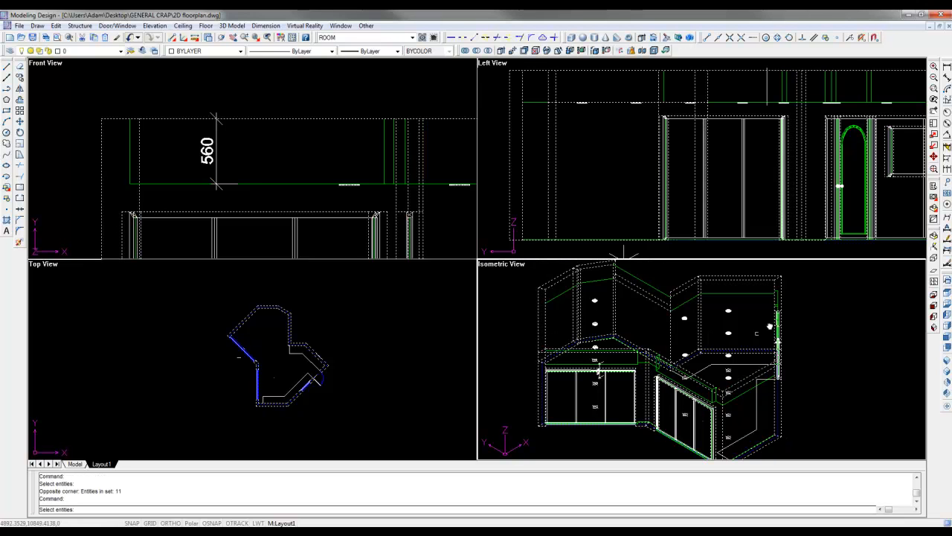
{"action": "key", "text": "Return"}
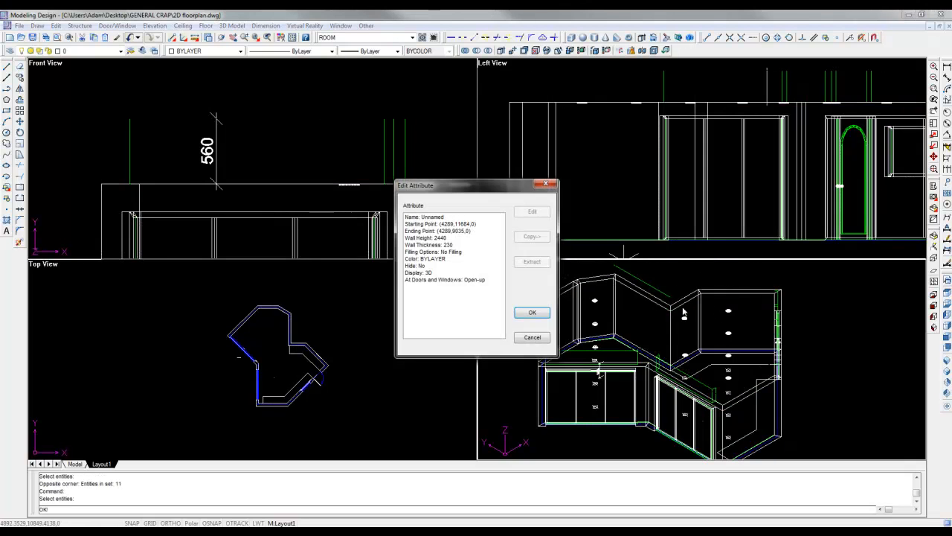
{"action": "left_click", "coordinate": [532, 312]}
Examine the lowered walls against the ceiling outline and the wall corners in the isometric view.
{"action": "left_click", "coordinate": [659, 335]}
{"action": "scroll", "coordinate": [660, 335], "scroll_direction": "up", "scroll_amount": 1}
{"action": "scroll", "coordinate": [664, 330], "scroll_direction": "up", "scroll_amount": 3}
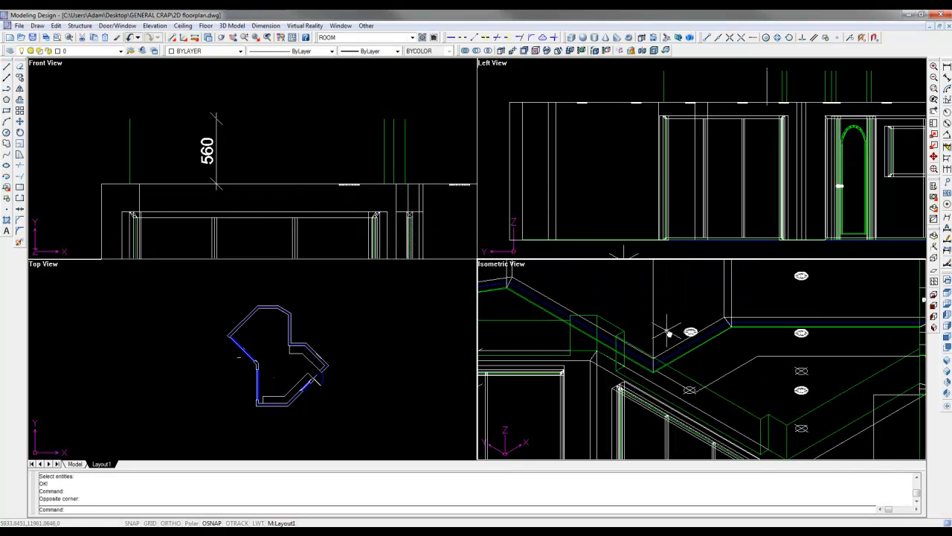
{"action": "middle_click_drag", "start_coordinate": [758, 374], "coordinate": [723, 316]}
{"action": "middle_click_drag", "start_coordinate": [806, 346], "coordinate": [706, 321]}
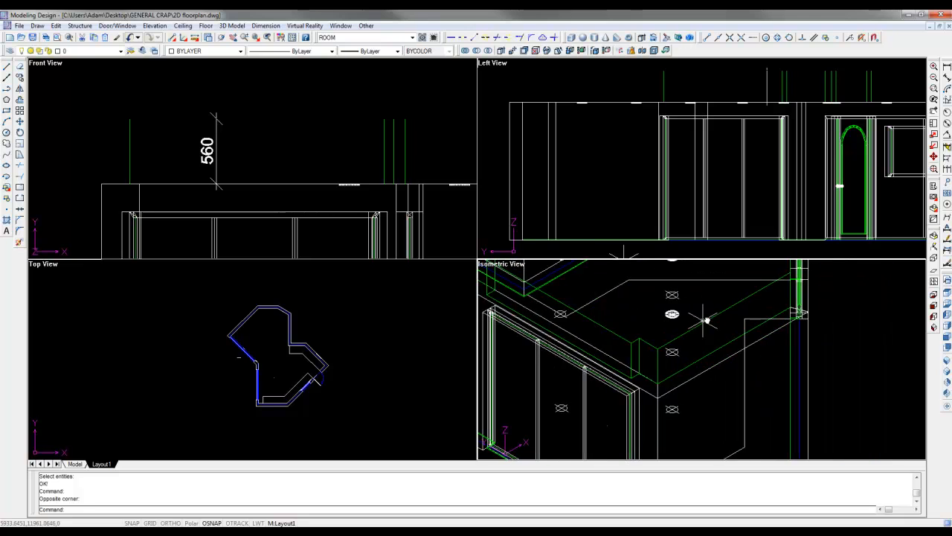
{"action": "scroll", "coordinate": [711, 325], "scroll_direction": "down", "scroll_amount": 5}
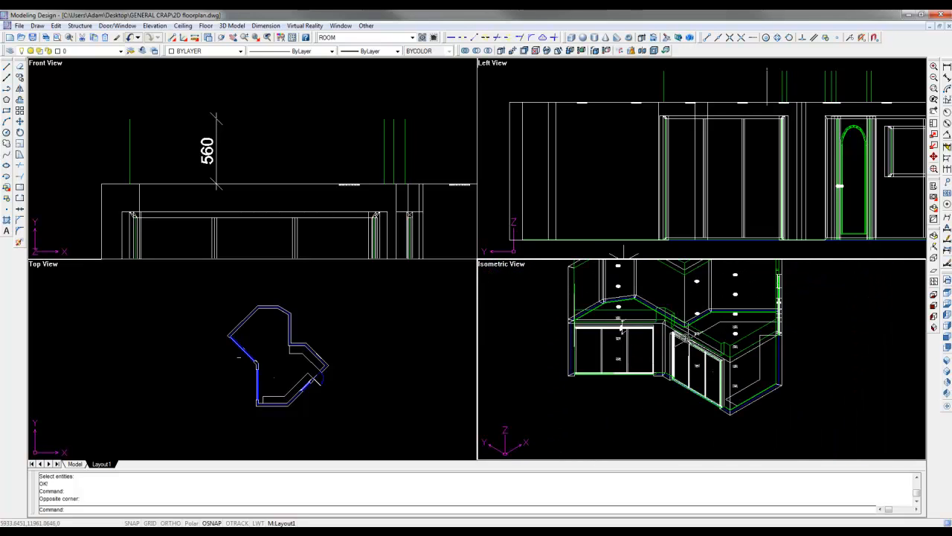
{"action": "scroll", "coordinate": [625, 349], "scroll_direction": "up", "scroll_amount": 1}
{"action": "scroll", "coordinate": [658, 356], "scroll_direction": "up", "scroll_amount": 4}
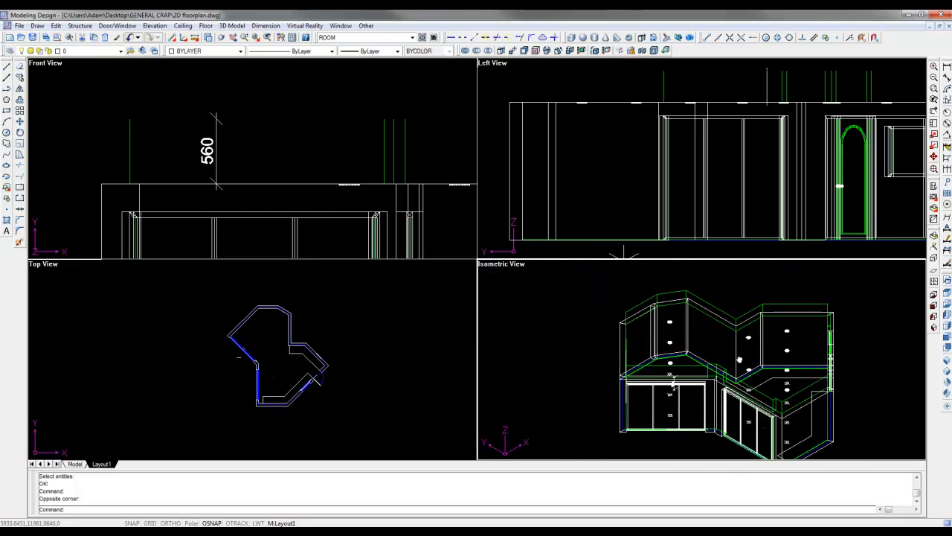
Delete the short leftover wall piece at the rear corner of the room, between the straight and angled walls.
{"action": "scroll", "coordinate": [659, 355], "scroll_direction": "up", "scroll_amount": 3}
{"action": "scroll", "coordinate": [761, 345], "scroll_direction": "up", "scroll_amount": 1}
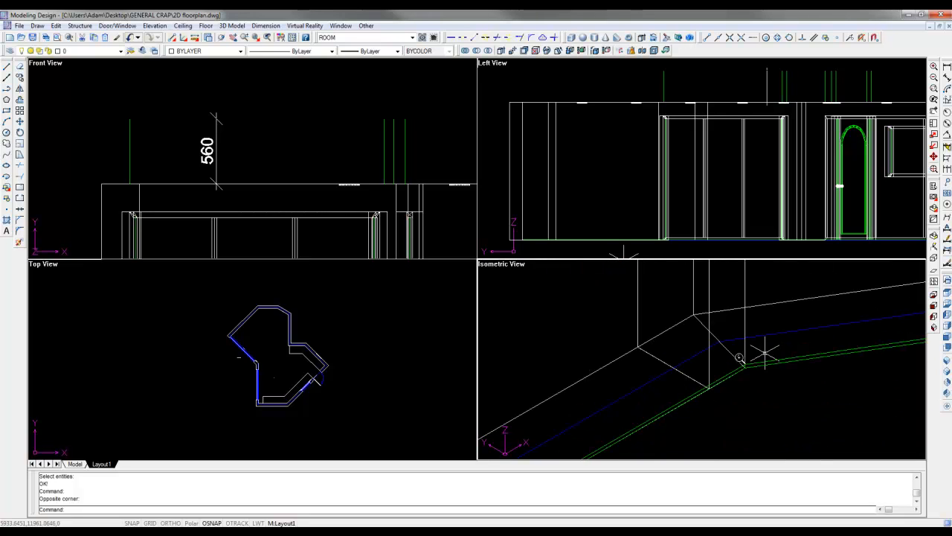
{"action": "scroll", "coordinate": [248, 320], "scroll_direction": "up", "scroll_amount": 4}
{"action": "scroll", "coordinate": [319, 313], "scroll_direction": "up", "scroll_amount": 2}
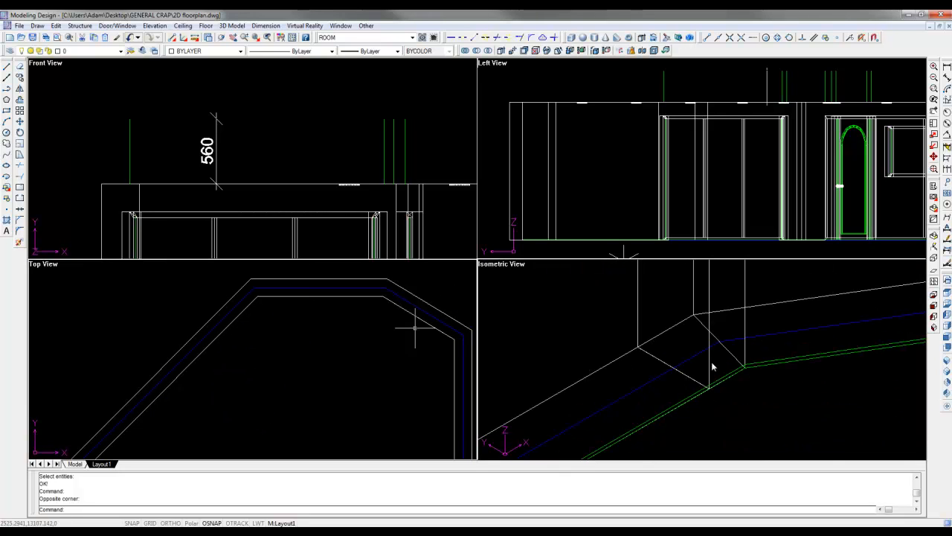
{"action": "middle_click_drag", "start_coordinate": [722, 354], "coordinate": [652, 355]}
{"action": "scroll", "coordinate": [651, 356], "scroll_direction": "up", "scroll_amount": 4}
{"action": "scroll", "coordinate": [654, 356], "scroll_direction": "down", "scroll_amount": 6}
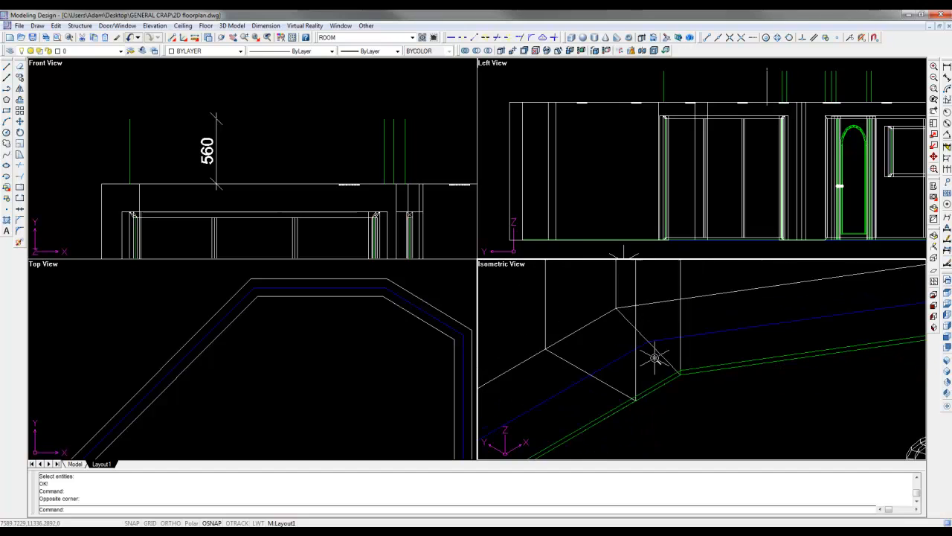
{"action": "left_click", "coordinate": [642, 357]}
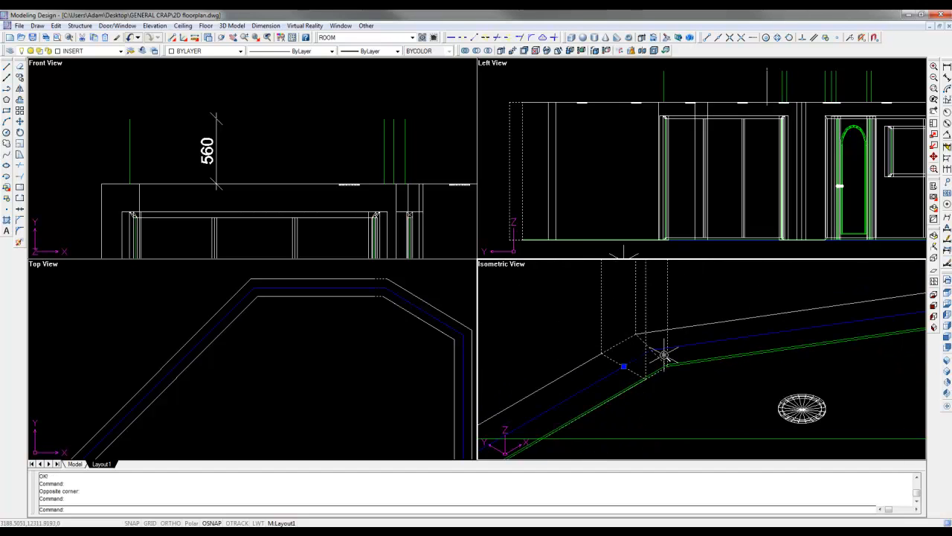
{"action": "scroll", "coordinate": [385, 294], "scroll_direction": "up", "scroll_amount": 5}
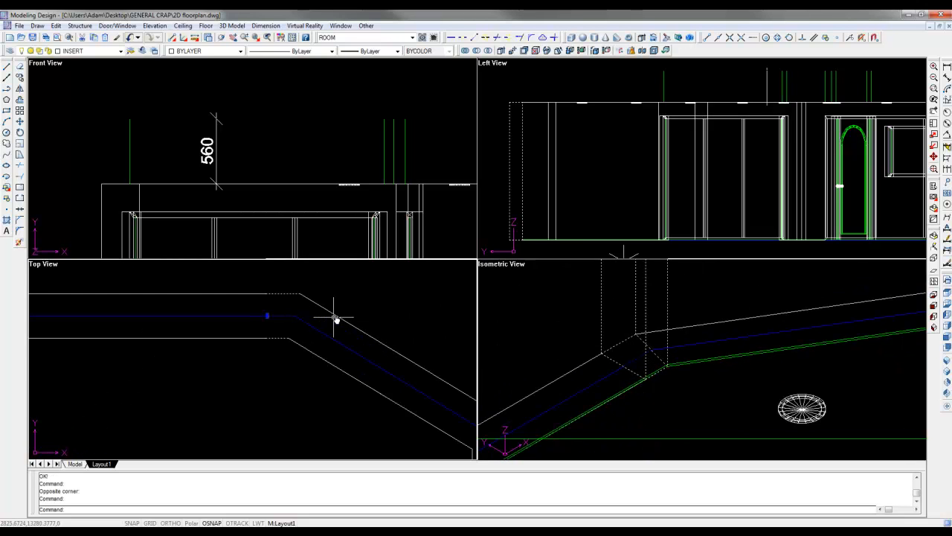
{"action": "key", "text": "Delete"}
Close off the open ends of the straight and angled walls on both sides of the gap in the top view.
{"action": "left_click", "coordinate": [286, 338]}
{"action": "left_click", "coordinate": [269, 320]}
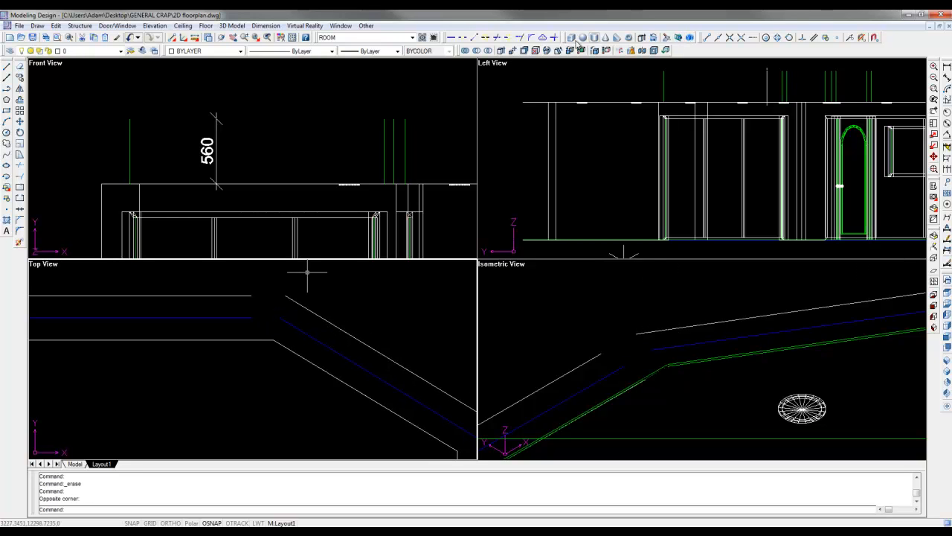
{"action": "left_click", "coordinate": [466, 41]}
{"action": "left_click", "coordinate": [290, 329]}
{"action": "left_click", "coordinate": [265, 305]}
{"action": "key", "text": "Return"}
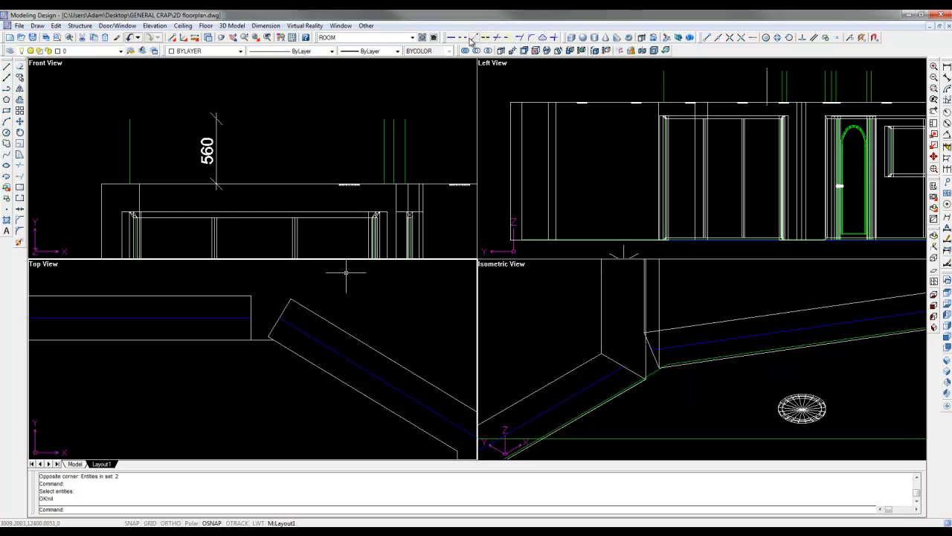
Extend the straight rear wall to meet the angled wall, using the angled wall as the boundary edge.
{"action": "left_click", "coordinate": [520, 39]}
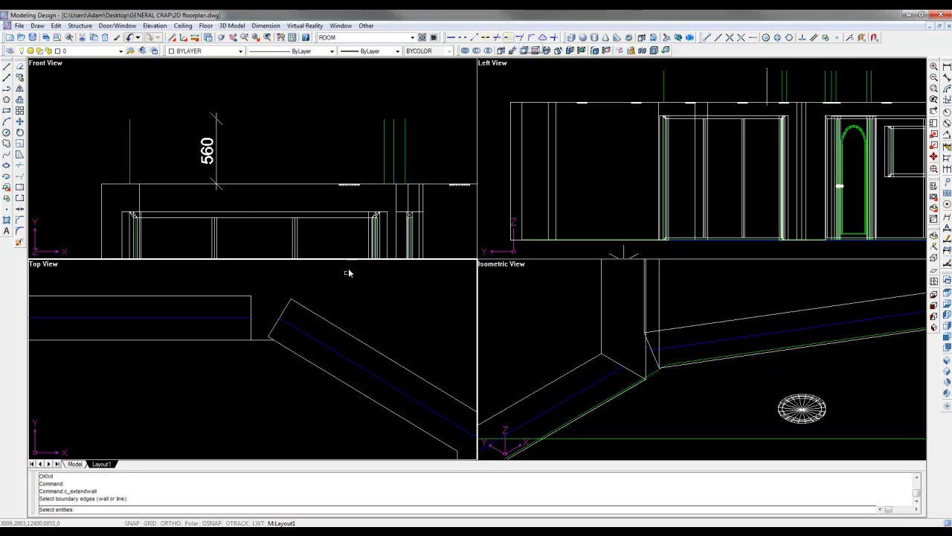
{"action": "left_click", "coordinate": [289, 325]}
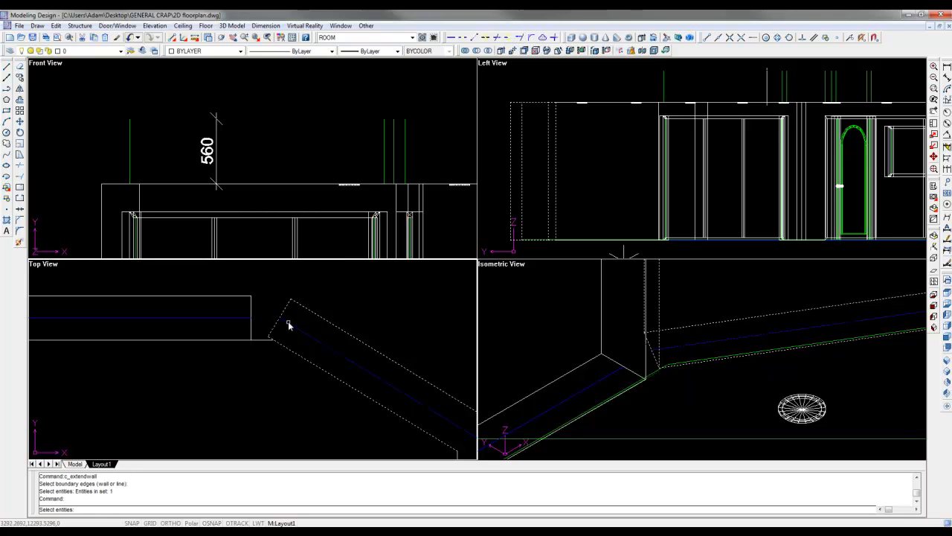
{"action": "left_click", "coordinate": [248, 318]}
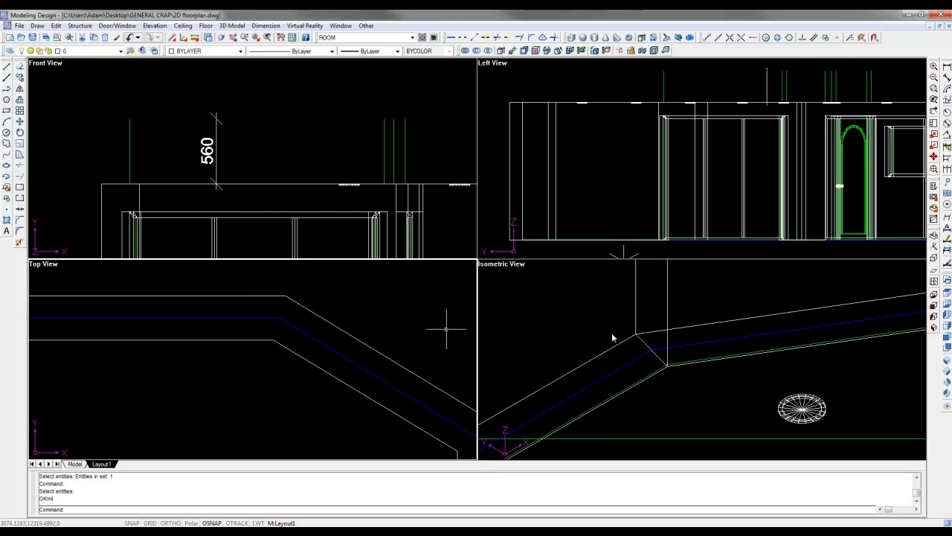
{"action": "scroll", "coordinate": [670, 339], "scroll_direction": "down", "scroll_amount": 6}
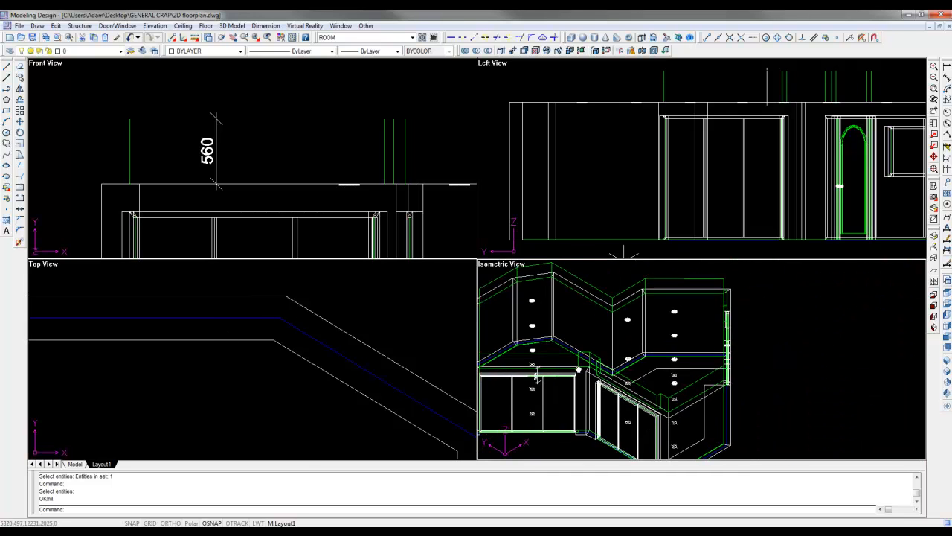
{"action": "middle_click_drag", "start_coordinate": [579, 370], "coordinate": [633, 357]}
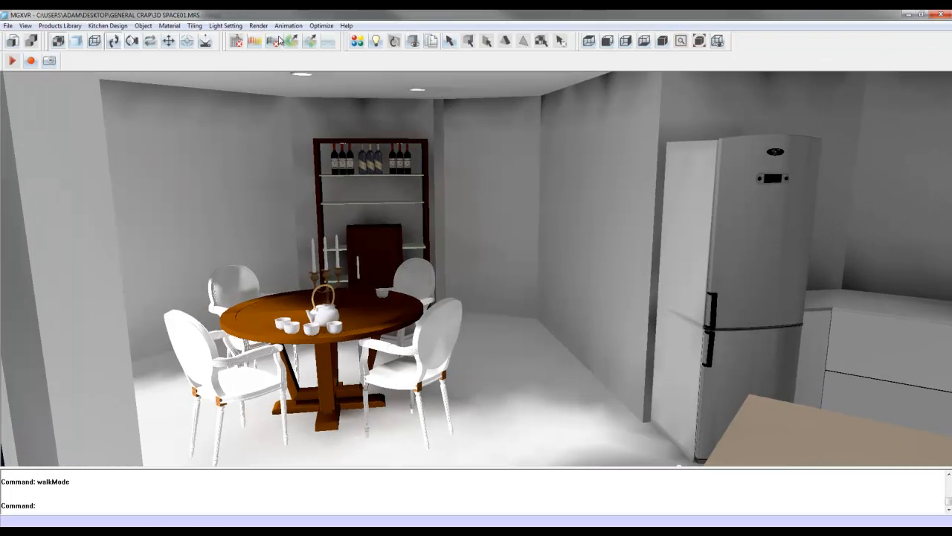
Switch to the MGXVR scene and reset its radiosity calculation, confirming the reset.
{"action": "left_click", "coordinate": [258, 25]}
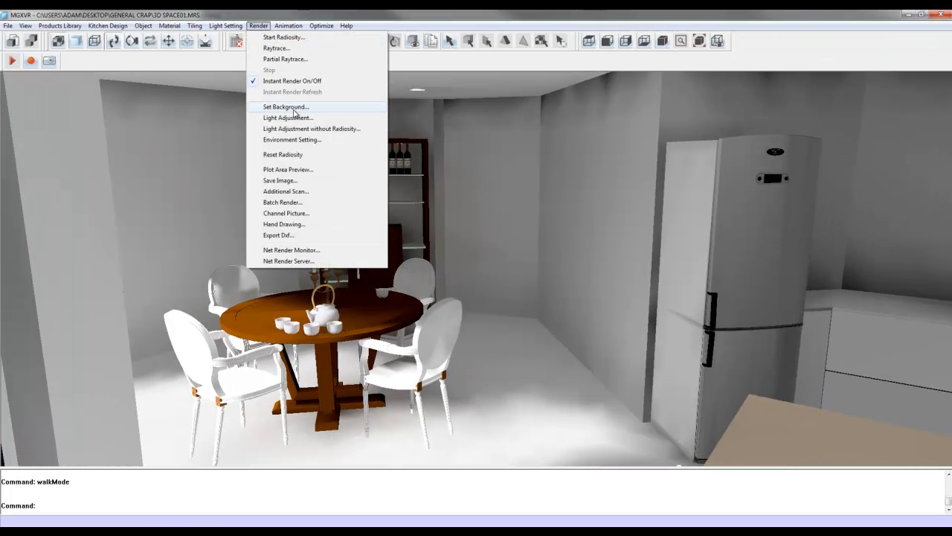
{"action": "left_click", "coordinate": [283, 154]}
{"action": "left_click", "coordinate": [463, 306]}
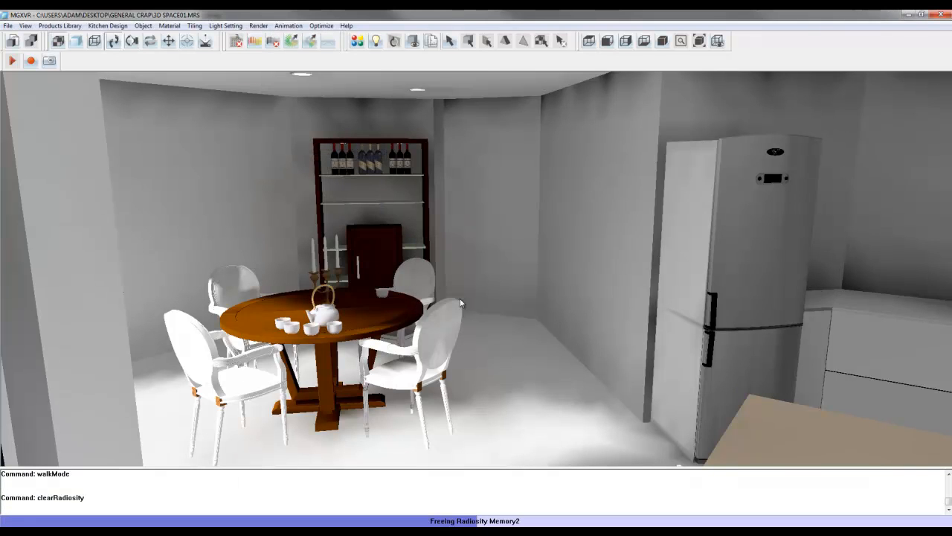
Delete the old wall object surrounding the dining area behind the round table and wine cabinet.
{"action": "mouse_move", "coordinate": [327, 154]}
{"action": "left_mouse_down"}
{"action": "mouse_move", "coordinate": [319, 189]}
{"action": "mouse_move", "coordinate": [360, 226]}
{"action": "mouse_move", "coordinate": [368, 215]}
{"action": "mouse_move", "coordinate": [361, 261]}
{"action": "mouse_move", "coordinate": [550, 273]}
{"action": "mouse_move", "coordinate": [516, 232]}
{"action": "left_mouse_up"}
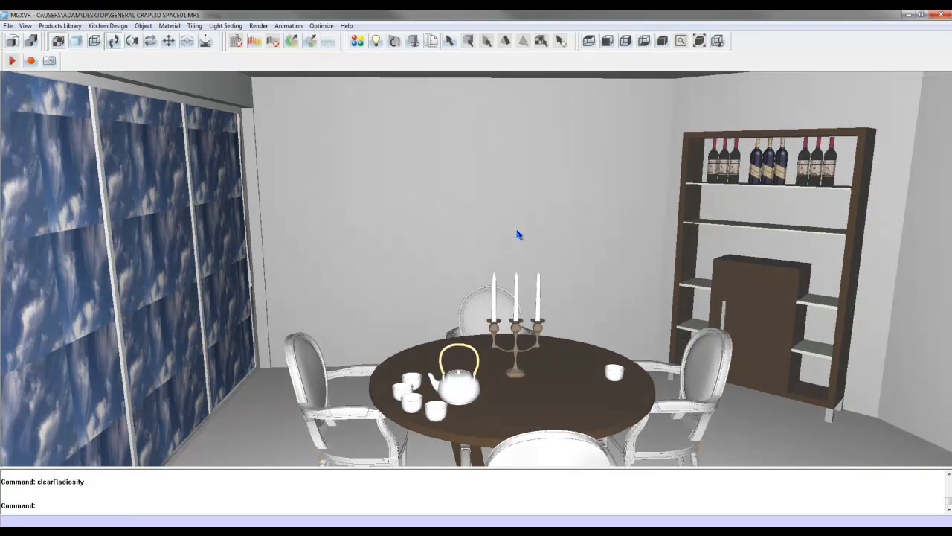
{"action": "key", "text": "Delete"}
{"action": "left_click", "coordinate": [410, 205]}
{"action": "left_click", "coordinate": [206, 91]}
{"action": "left_click", "coordinate": [679, 129]}
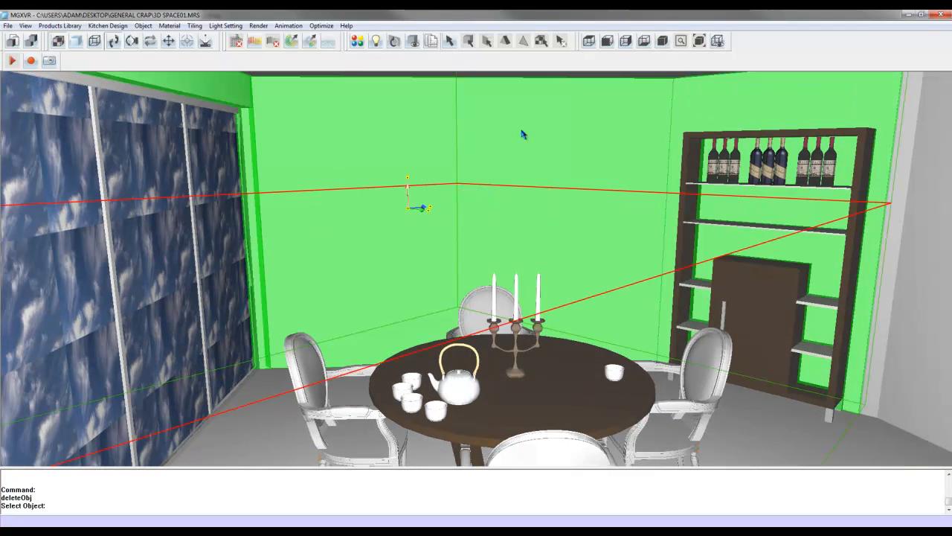
{"action": "key", "text": "Return"}
{"action": "left_click", "coordinate": [463, 308]}
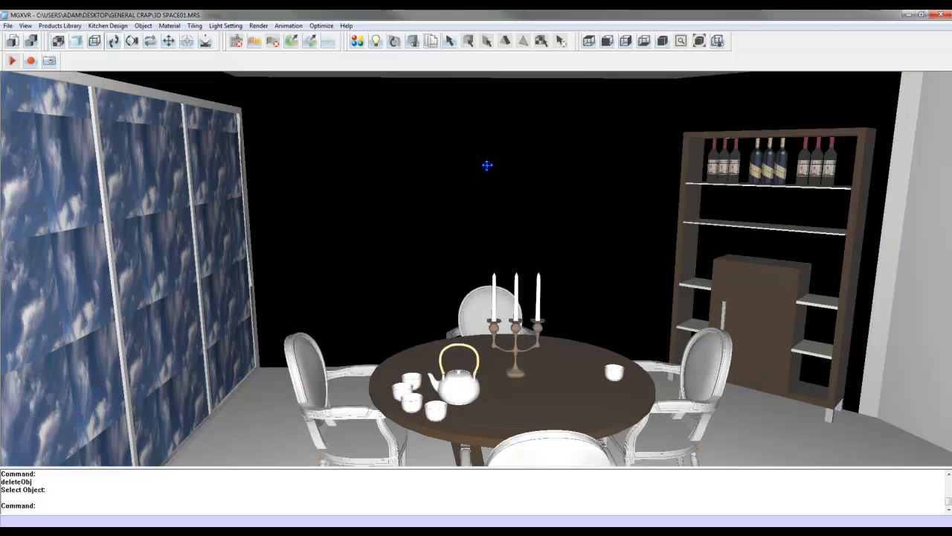
Delete the old wall between the wine cabinet and the fridge, confirming the deletion.
{"action": "left_click_drag", "start_coordinate": [504, 160], "coordinate": [513, 223]}
{"action": "left_click_drag", "start_coordinate": [664, 219], "coordinate": [350, 185]}
{"action": "key", "text": "Delete"}
{"action": "left_click", "coordinate": [352, 185]}
{"action": "left_click", "coordinate": [443, 123]}
{"action": "key", "text": "Return"}
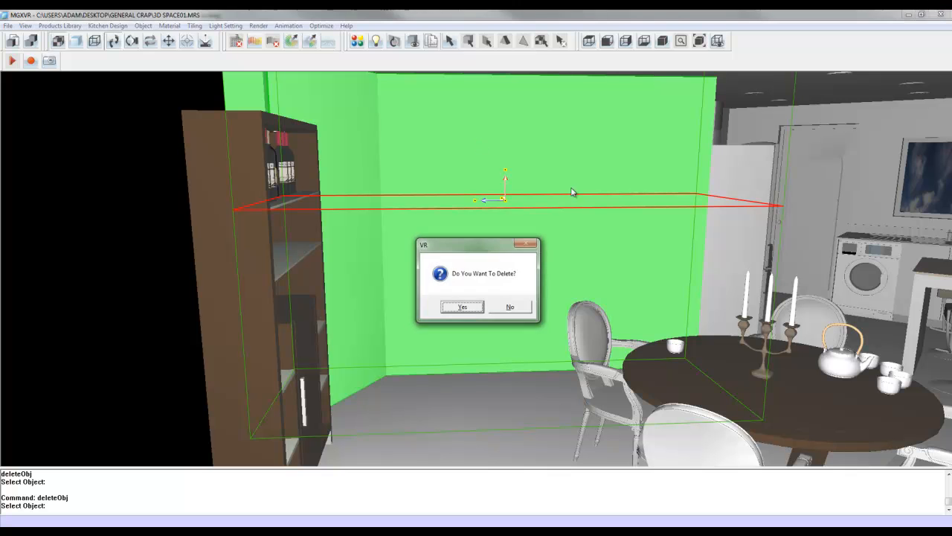
{"action": "key", "text": "Return"}
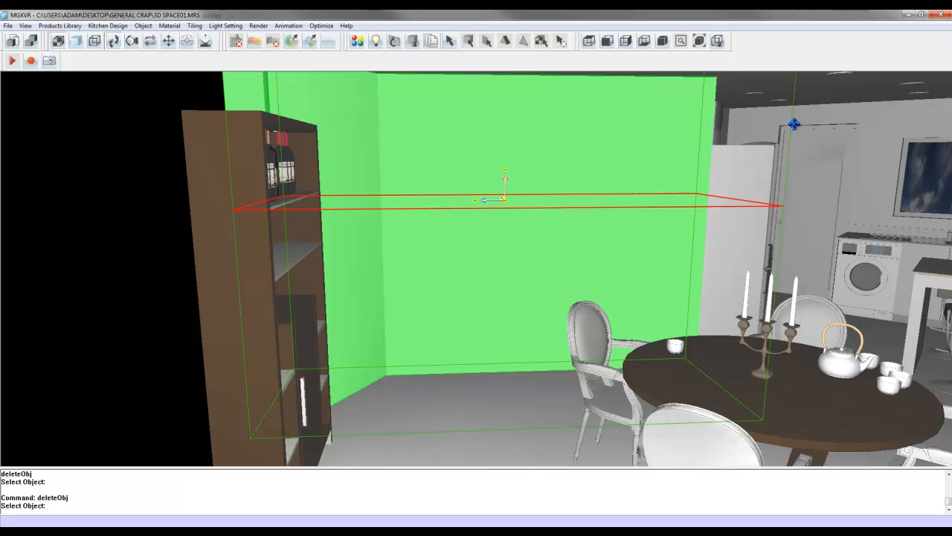
Delete the old kitchen wall behind the door, window, wall cabinets and open shelves.
{"action": "left_click_drag", "start_coordinate": [670, 141], "coordinate": [328, 266]}
{"action": "key", "text": "Delete"}
{"action": "left_click", "coordinate": [727, 242]}
{"action": "left_click", "coordinate": [539, 241]}
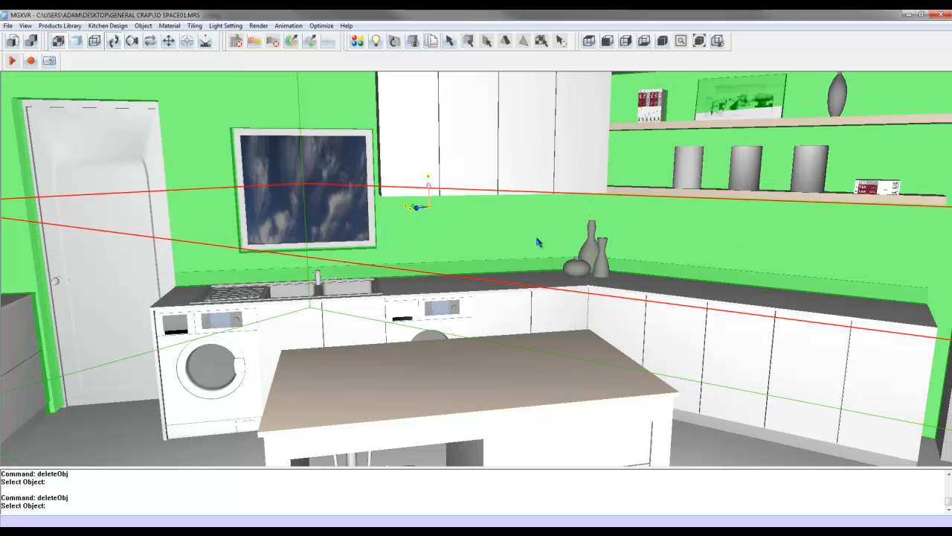
{"action": "right_click", "coordinate": [327, 129]}
{"action": "left_click", "coordinate": [460, 308]}
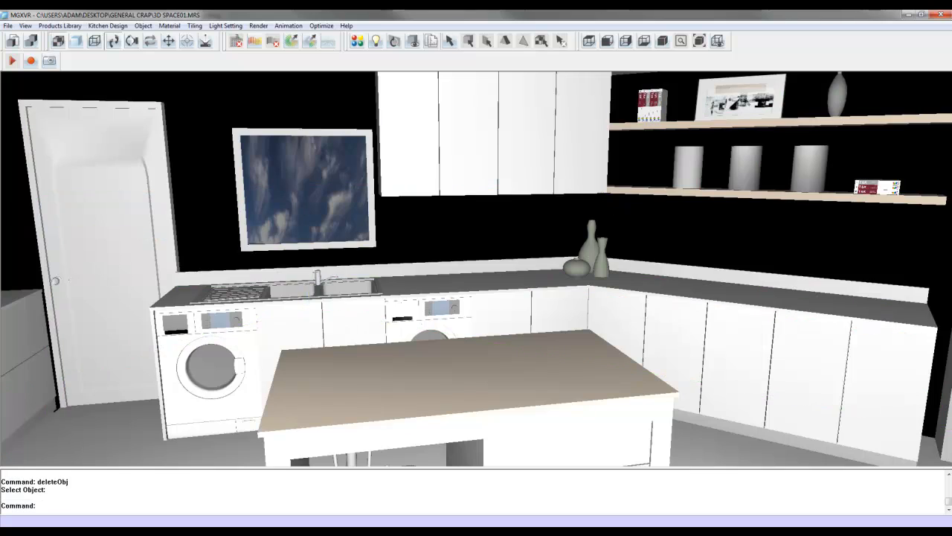
Delete the old wall framing the large glass sliding doors beside the kitchen island.
{"action": "middle_click_drag", "start_coordinate": [510, 267], "coordinate": [410, 221]}
{"action": "scroll", "coordinate": [408, 151], "scroll_direction": "down", "scroll_amount": 4}
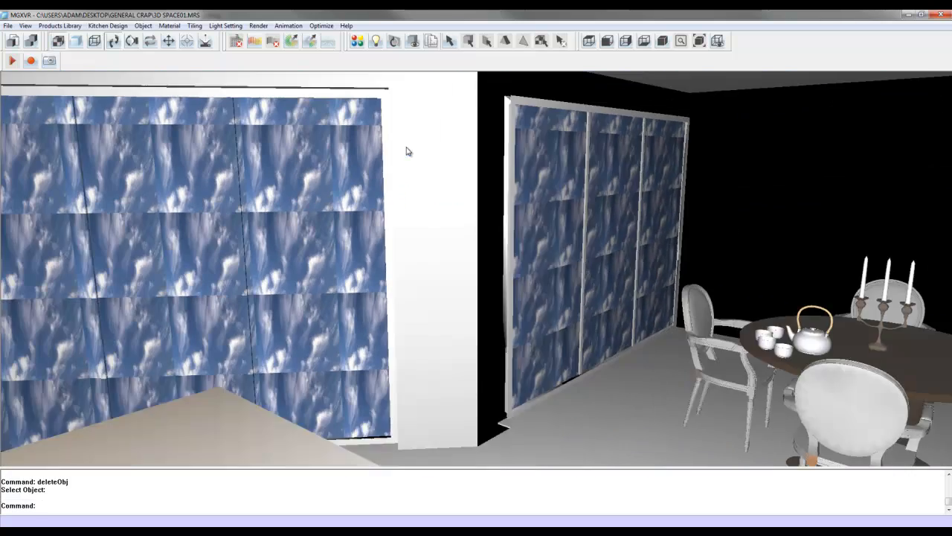
{"action": "middle_click_drag", "start_coordinate": [409, 151], "coordinate": [509, 153]}
{"action": "key", "text": "Return"}
{"action": "left_click", "coordinate": [574, 157]}
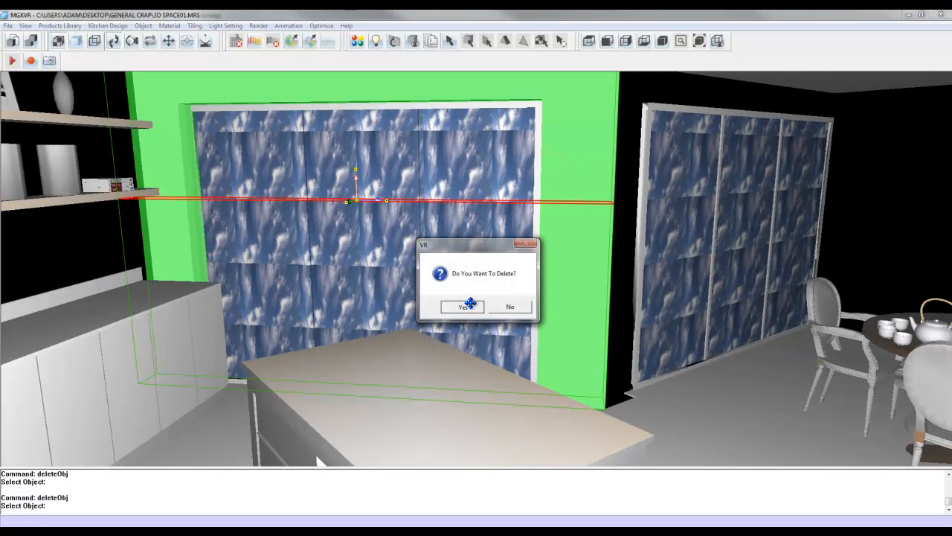
{"action": "left_click", "coordinate": [461, 305]}
Delete the old wall behind the fridge, range hood and cooktop, confirming the deletion.
{"action": "middle_click_drag", "start_coordinate": [570, 159], "coordinate": [421, 123]}
{"action": "key", "text": "Return"}
{"action": "left_click", "coordinate": [421, 123]}
{"action": "left_click", "coordinate": [609, 151]}
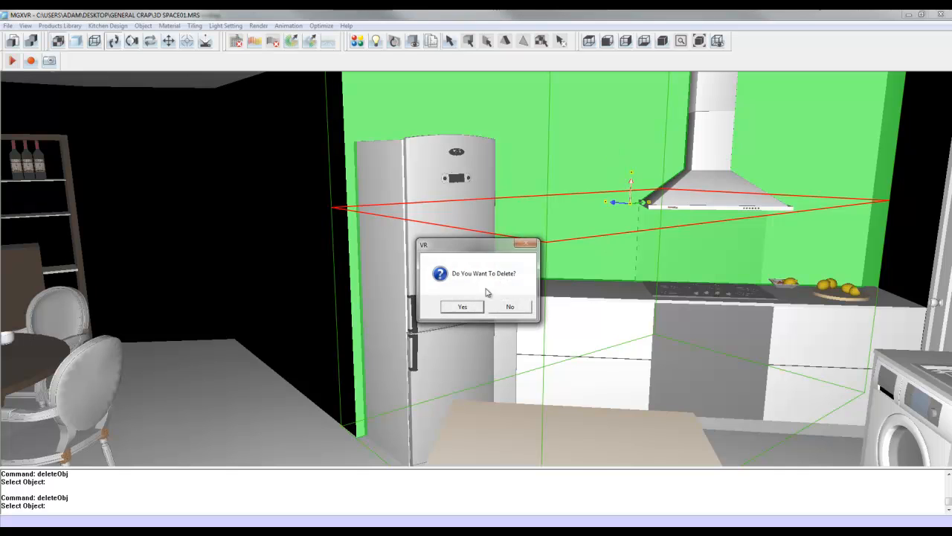
{"action": "left_click", "coordinate": [463, 307]}
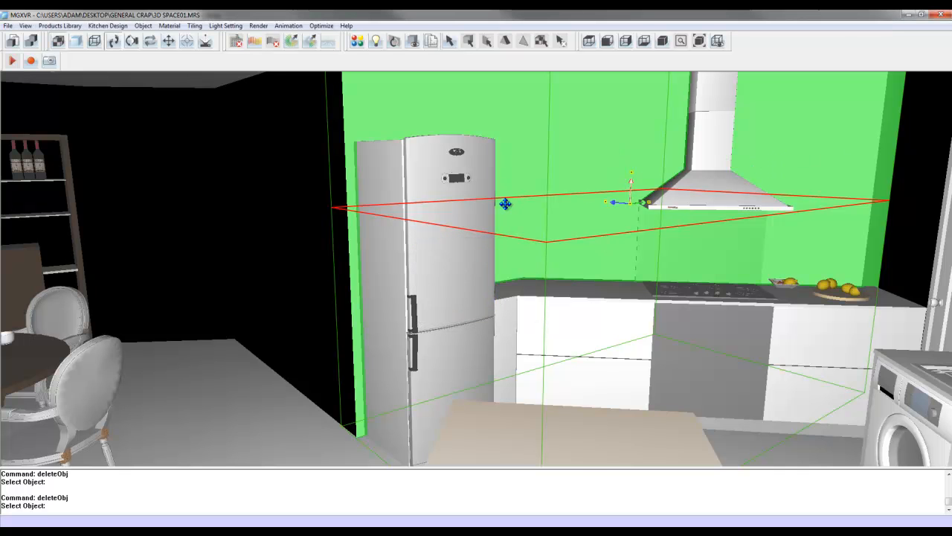
{"action": "left_click", "coordinate": [610, 202]}
Fit the sky texture to the glass of both sliding door sets with Fit Mapping, using East orientation and 1 x 1 tiling.
{"action": "left_click_drag", "start_coordinate": [487, 215], "coordinate": [411, 261]}
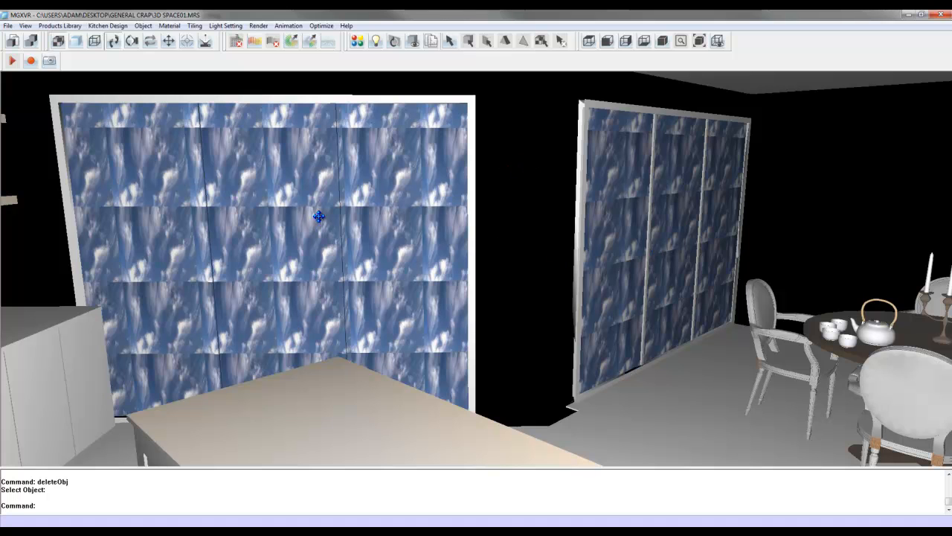
{"action": "left_click", "coordinate": [178, 27]}
{"action": "left_click", "coordinate": [183, 63]}
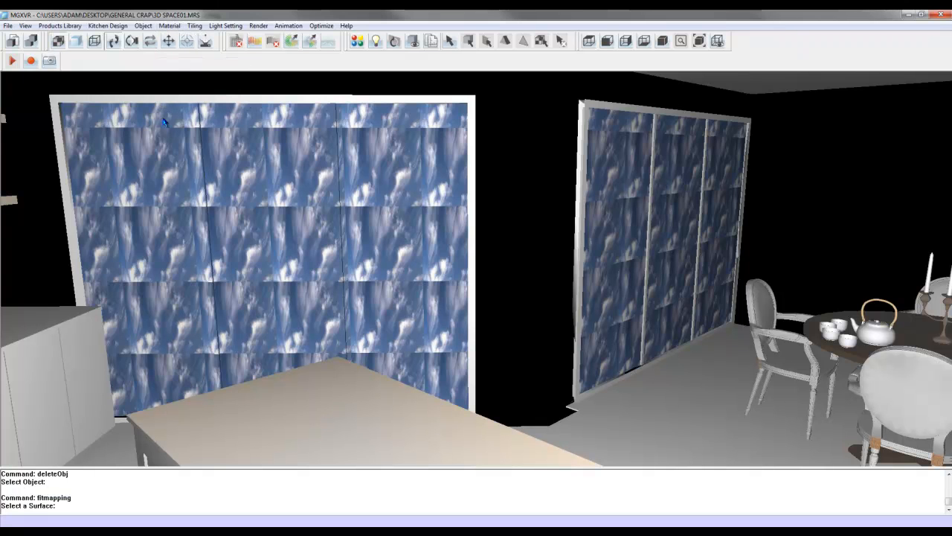
{"action": "left_click", "coordinate": [165, 122]}
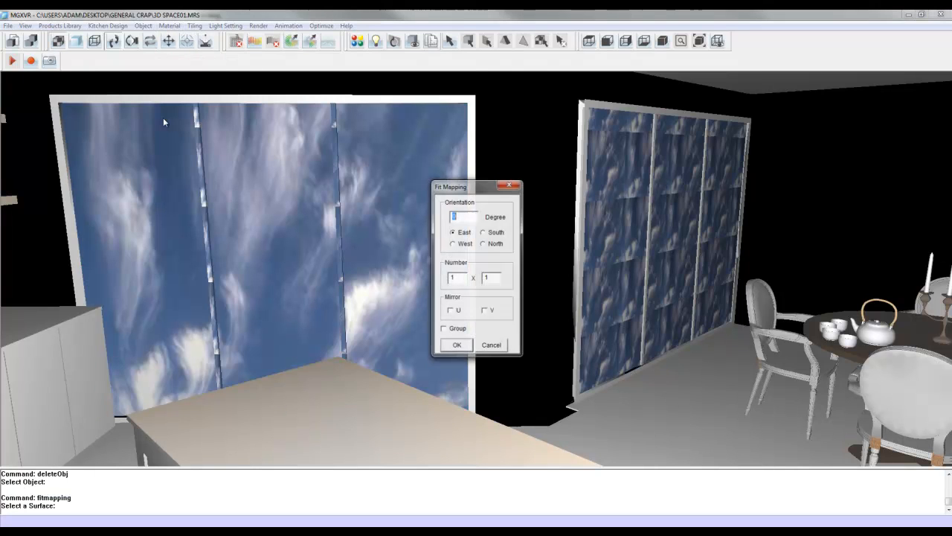
{"action": "left_click", "coordinate": [457, 346]}
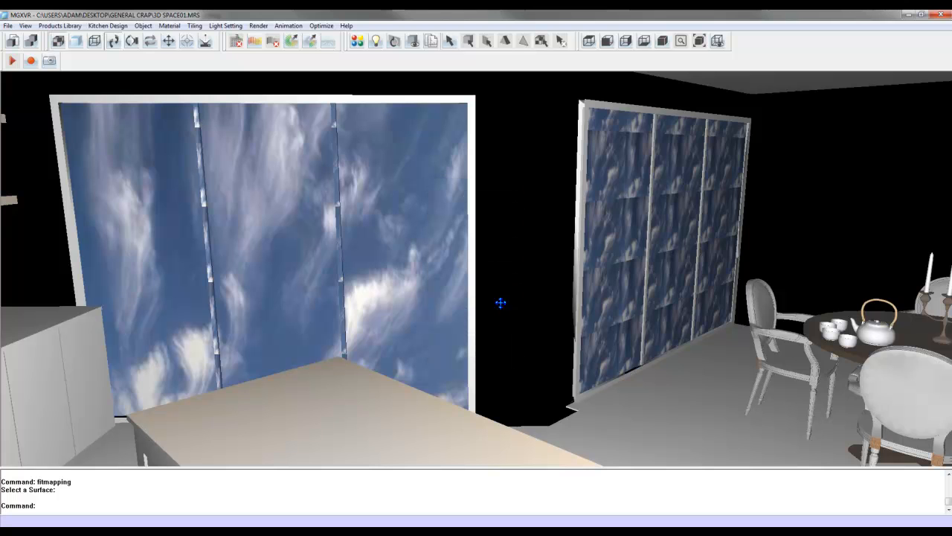
{"action": "left_click", "coordinate": [617, 224]}
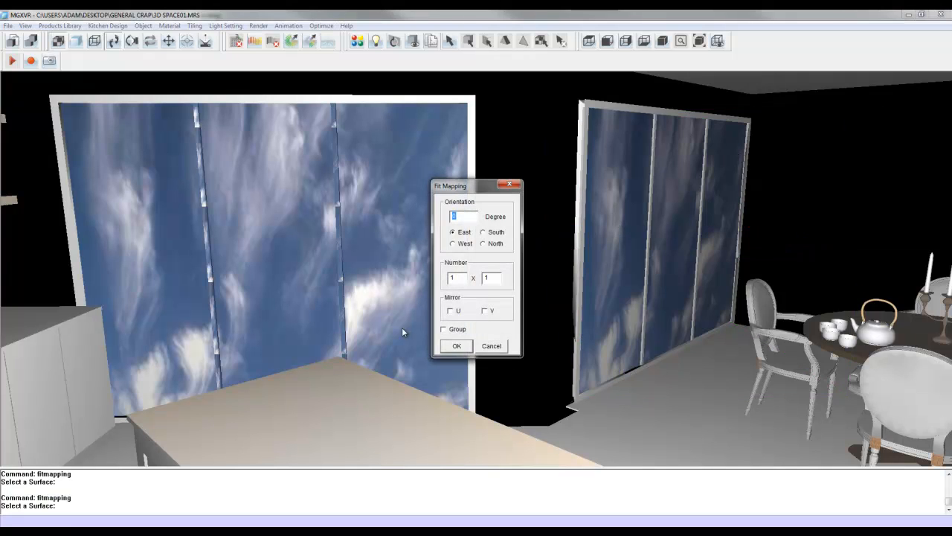
{"action": "left_click", "coordinate": [456, 346]}
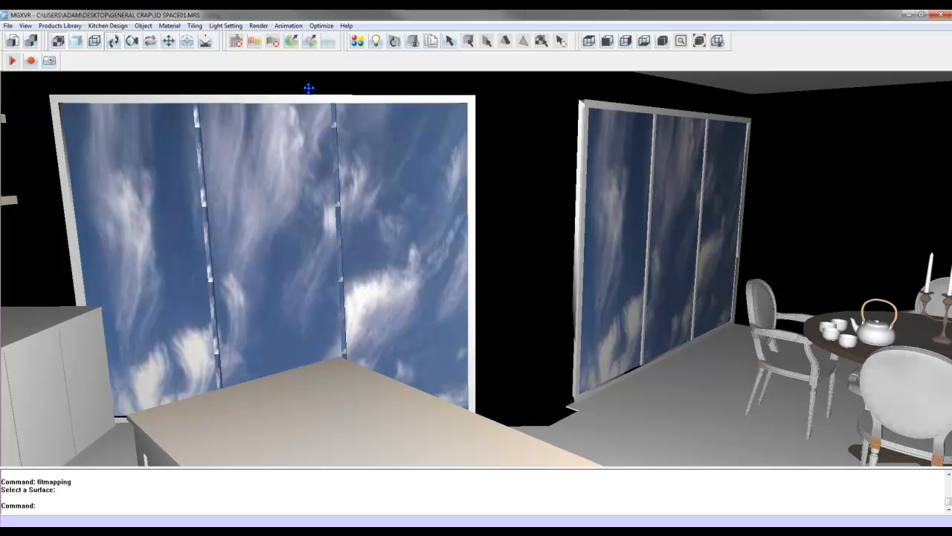
Apply the white frame material unnamed39 to the vertical dividers of the glass sliding doors beside the kitchen island.
{"action": "left_click", "coordinate": [358, 43]}
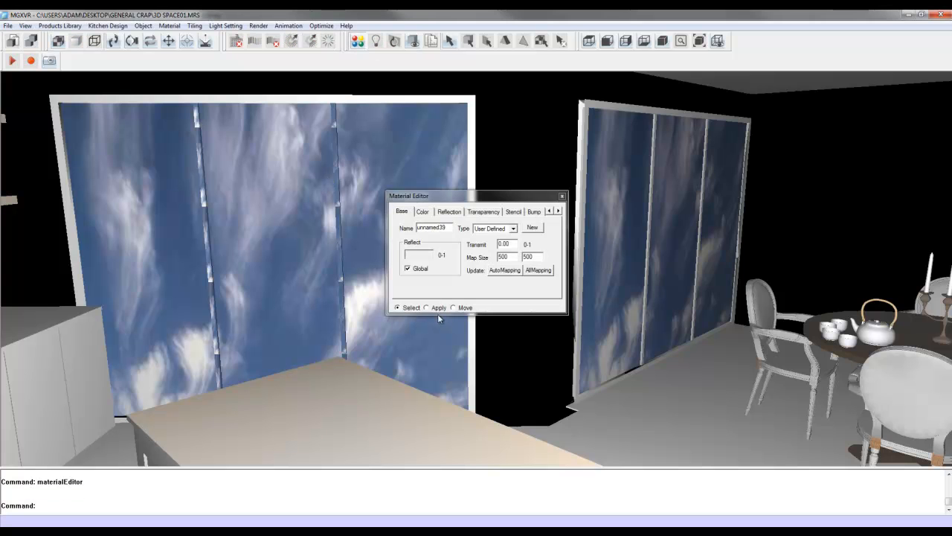
{"action": "left_click", "coordinate": [426, 307]}
{"action": "left_click", "coordinate": [331, 114]}
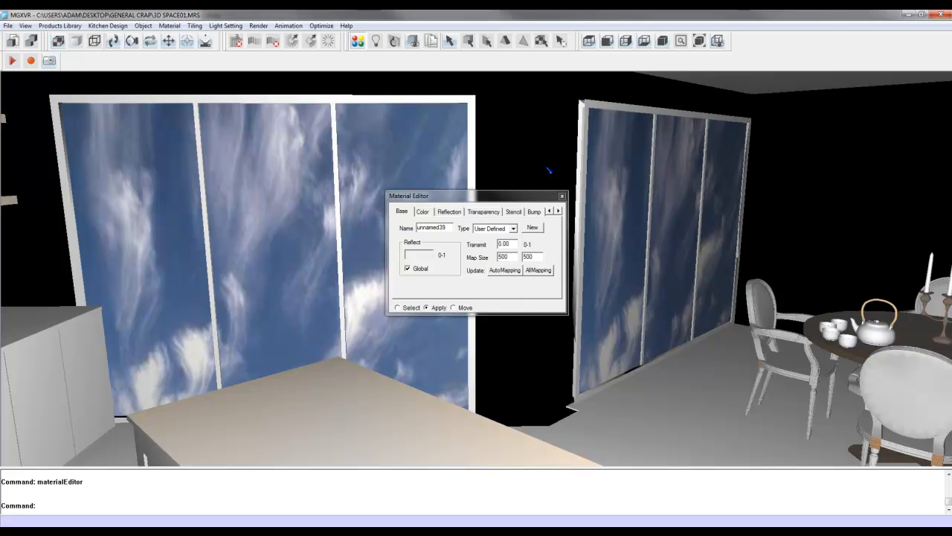
{"action": "left_click", "coordinate": [561, 197]}
Switch to the floor plan in Modeling Design, begin a merge export to Virtual Reality and window-select the walls around the angled corner.
{"action": "left_click_drag", "start_coordinate": [517, 208], "coordinate": [174, 257]}
{"action": "left_click_drag", "start_coordinate": [298, 268], "coordinate": [119, 275]}
{"action": "scroll", "coordinate": [430, 151], "scroll_direction": "down", "scroll_amount": 8}
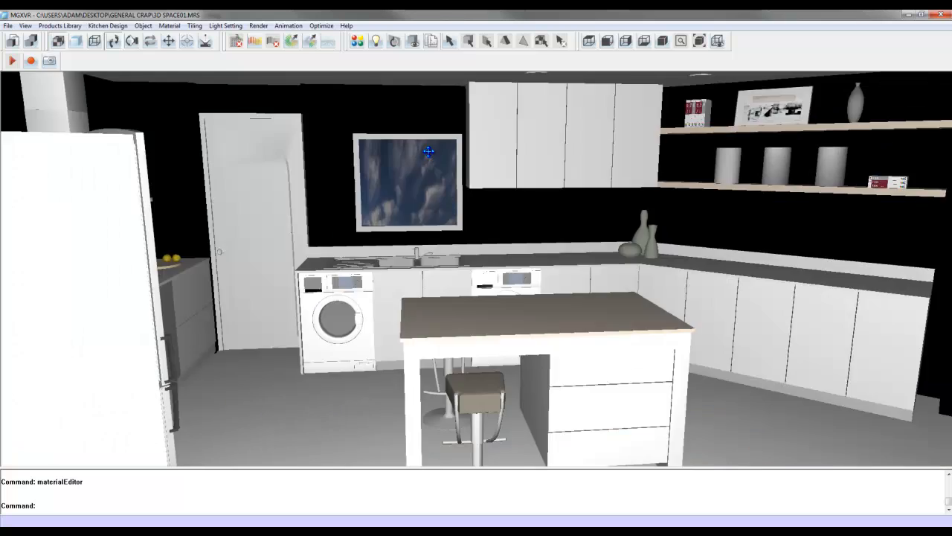
{"action": "scroll", "coordinate": [423, 133], "scroll_direction": "up", "scroll_amount": 8}
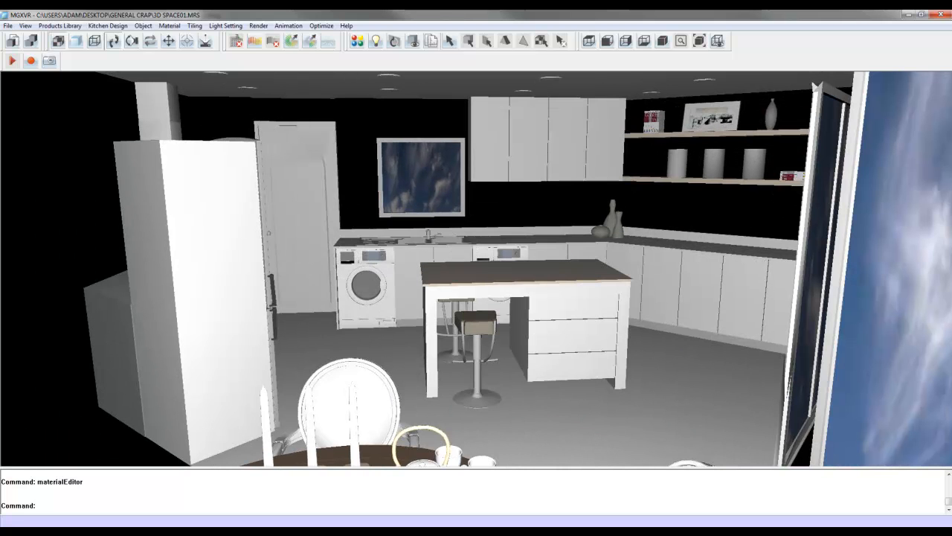
{"action": "mouse_move", "coordinate": [383, 531]}
{"action": "left_click", "coordinate": [384, 488]}
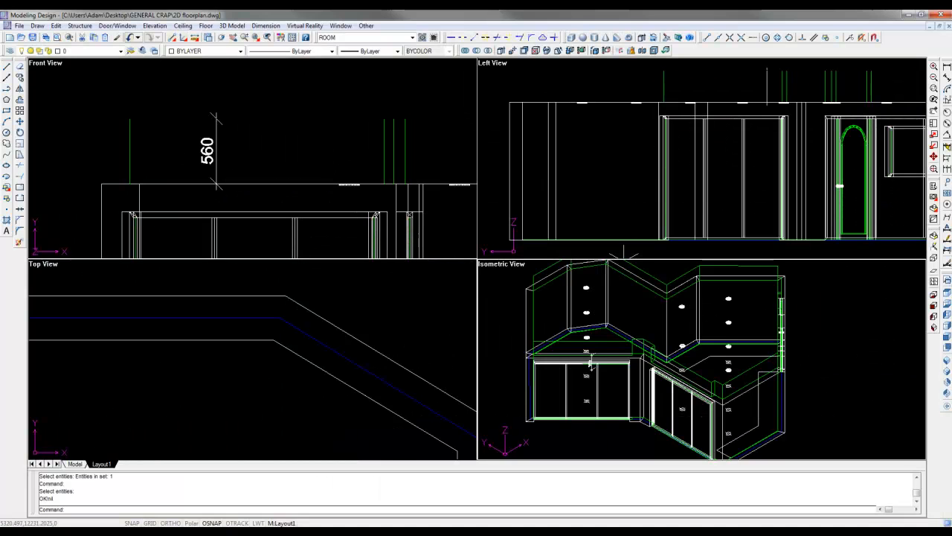
{"action": "left_click", "coordinate": [308, 26]}
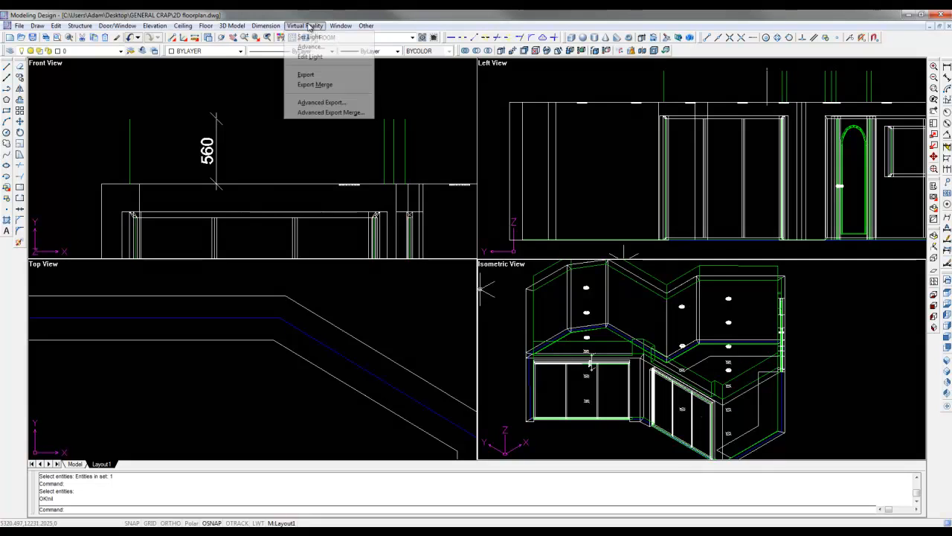
{"action": "left_click", "coordinate": [306, 75]}
{"action": "left_click", "coordinate": [323, 289]}
{"action": "left_click", "coordinate": [264, 337]}
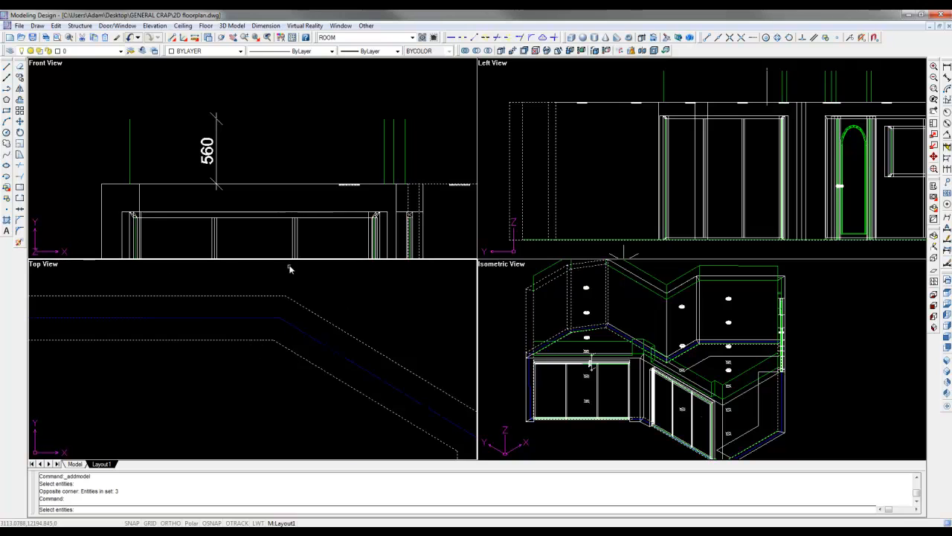
Add the walls around both glass sliding doors and the kitchen corner near the window to the merge export selection.
{"action": "scroll", "coordinate": [291, 270], "scroll_direction": "down", "scroll_amount": 3}
{"action": "middle_click_drag", "start_coordinate": [215, 319], "coordinate": [241, 307]}
{"action": "left_click", "coordinate": [240, 303]}
{"action": "middle_click_drag", "start_coordinate": [275, 421], "coordinate": [246, 315]}
{"action": "scroll", "coordinate": [220, 321], "scroll_direction": "up", "scroll_amount": 4}
{"action": "left_click", "coordinate": [230, 329]}
{"action": "left_click", "coordinate": [234, 340]}
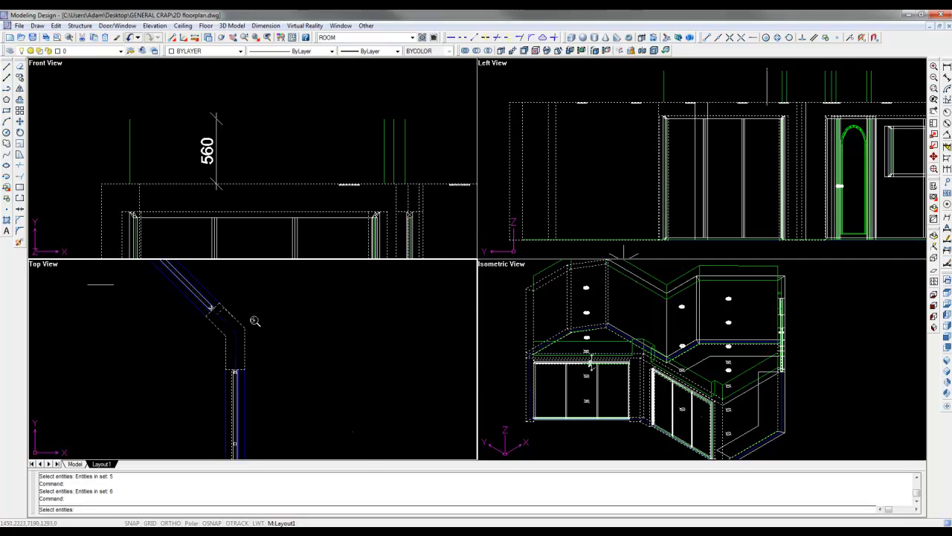
{"action": "scroll", "coordinate": [255, 321], "scroll_direction": "down", "scroll_amount": 3}
{"action": "middle_click_drag", "start_coordinate": [332, 340], "coordinate": [292, 257]}
{"action": "left_click", "coordinate": [256, 392]}
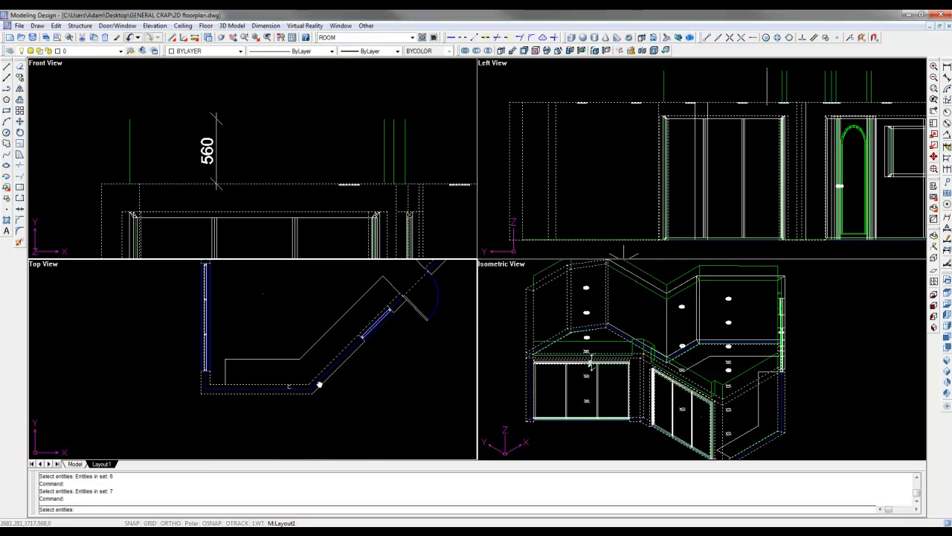
Add the remaining walls beside the hinged door and dining area, deselect the extra pick, and merge the selected walls into the MGXVR scene.
{"action": "middle_click_drag", "start_coordinate": [448, 266], "coordinate": [387, 349]}
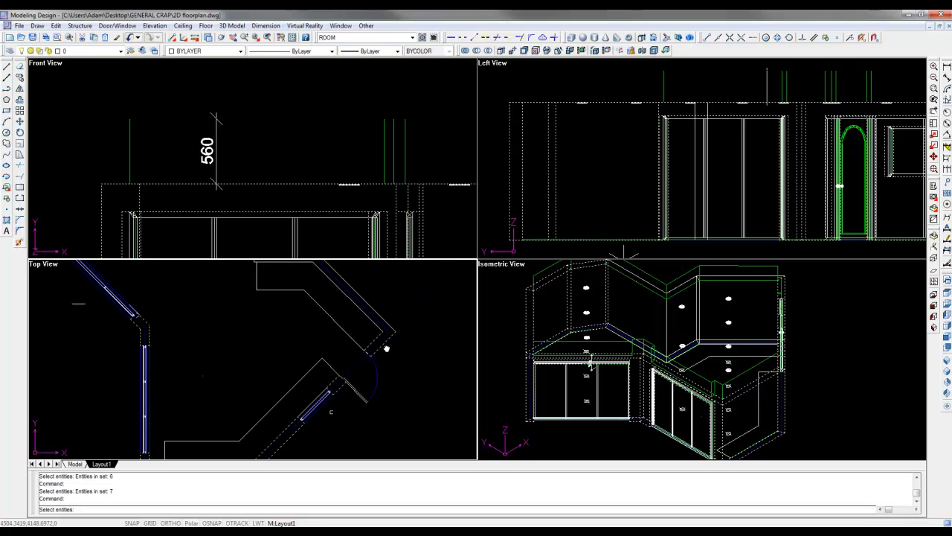
{"action": "left_click", "coordinate": [377, 320]}
{"action": "middle_click_drag", "start_coordinate": [334, 295], "coordinate": [398, 353]}
{"action": "left_click", "coordinate": [354, 318]}
{"action": "left_click", "coordinate": [325, 296]}
{"action": "left_click", "coordinate": [325, 297]}
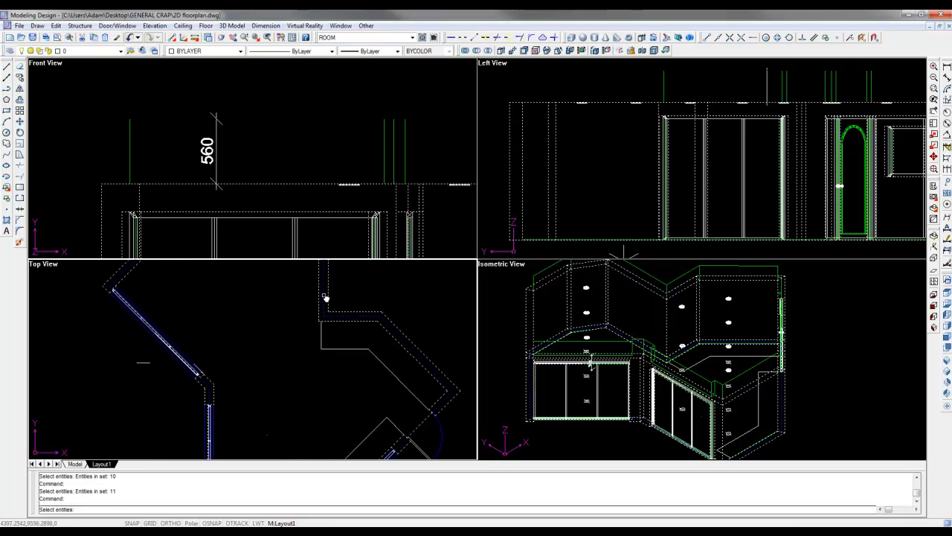
{"action": "left_click", "coordinate": [322, 297], "text": "shift"}
{"action": "middle_click_drag", "start_coordinate": [322, 298], "coordinate": [365, 388]}
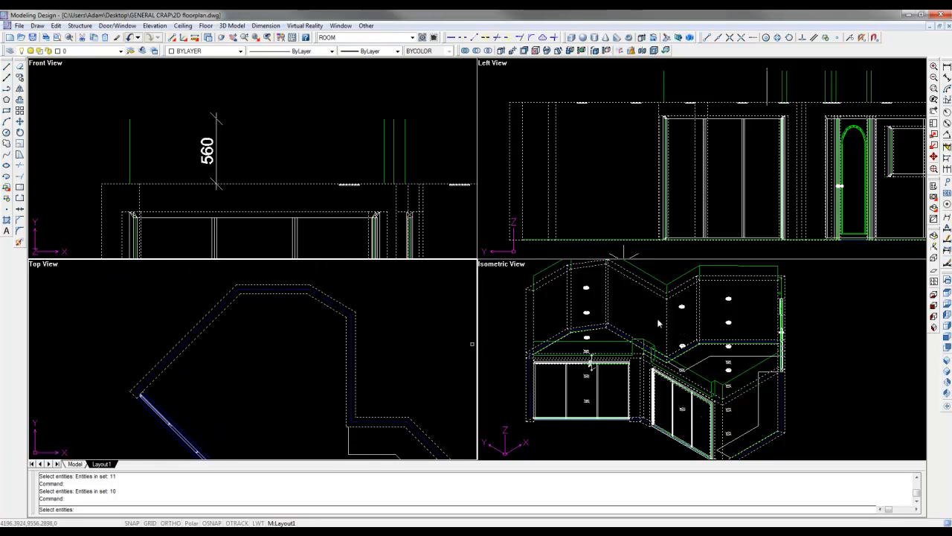
{"action": "key", "text": "Return"}
{"action": "left_click", "coordinate": [608, 397]}
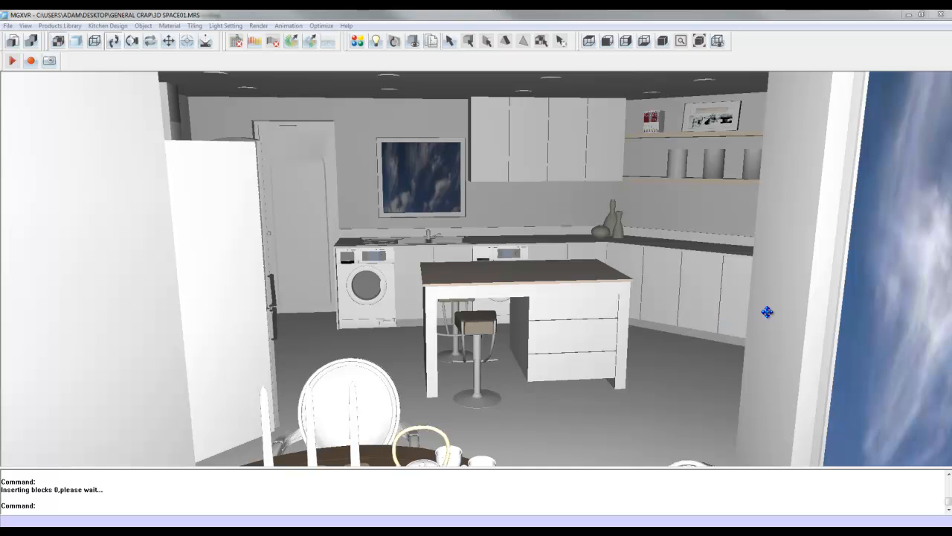
Inspect the merged walls around the kitchen and dining area, selecting the walls behind the open shelves and the dining table.
{"action": "left_click_drag", "start_coordinate": [574, 285], "coordinate": [574, 253]}
{"action": "left_click", "coordinate": [805, 239]}
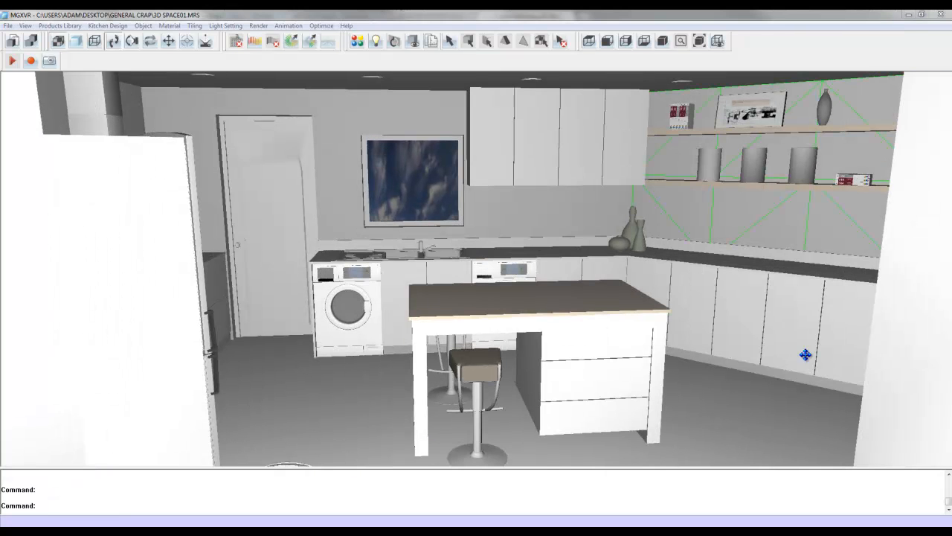
{"action": "scroll", "coordinate": [402, 290], "scroll_direction": "up", "scroll_amount": 5}
{"action": "middle_click_drag", "start_coordinate": [877, 306], "coordinate": [354, 175]}
{"action": "scroll", "coordinate": [368, 202], "scroll_direction": "down", "scroll_amount": 4}
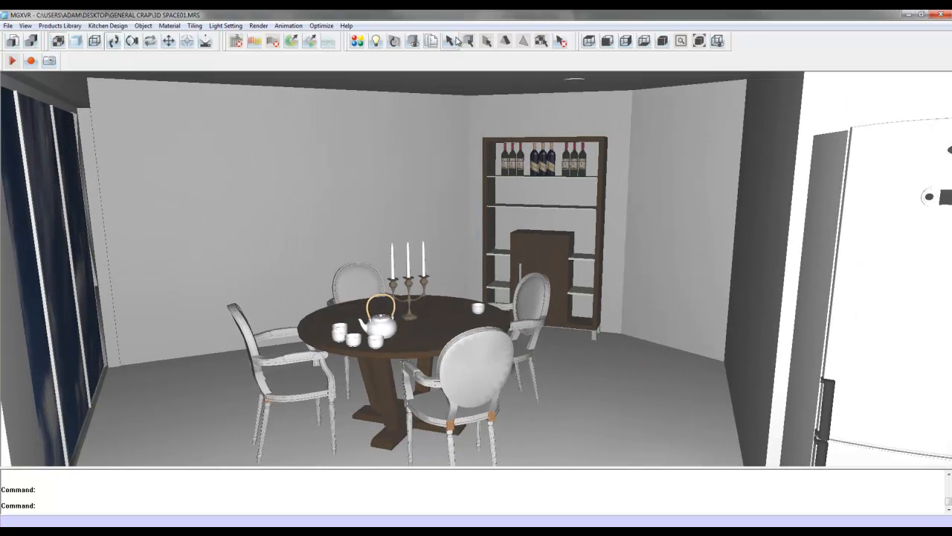
{"action": "left_click", "coordinate": [456, 39]}
{"action": "left_click", "coordinate": [350, 124]}
{"action": "left_click", "coordinate": [91, 51]}
{"action": "middle_click_drag", "start_coordinate": [248, 138], "coordinate": [484, 101]}
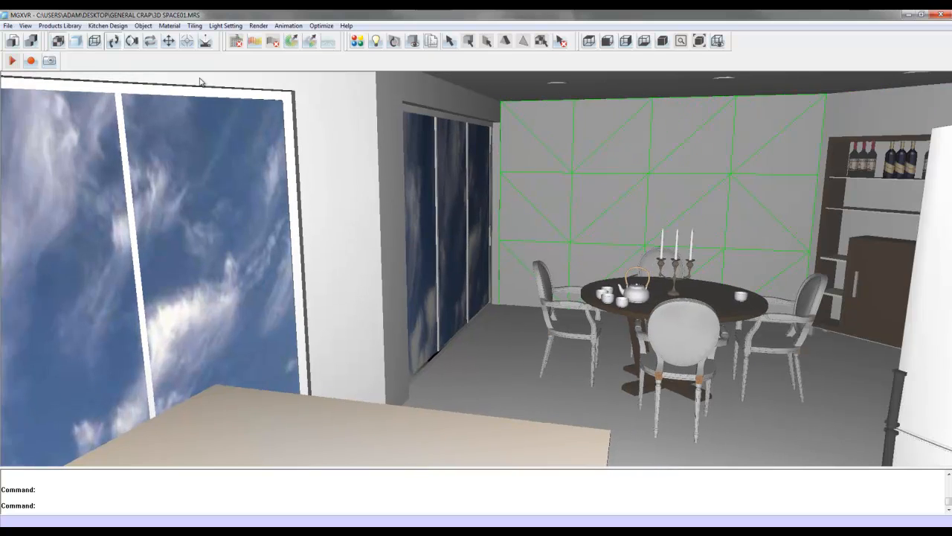
{"action": "scroll", "coordinate": [200, 82], "scroll_direction": "down", "scroll_amount": 1}
Run a radiosity calculation at Normal precision with the Indoor sky method and sunlight through openings only, stopping it manually.
{"action": "left_click", "coordinate": [255, 40]}
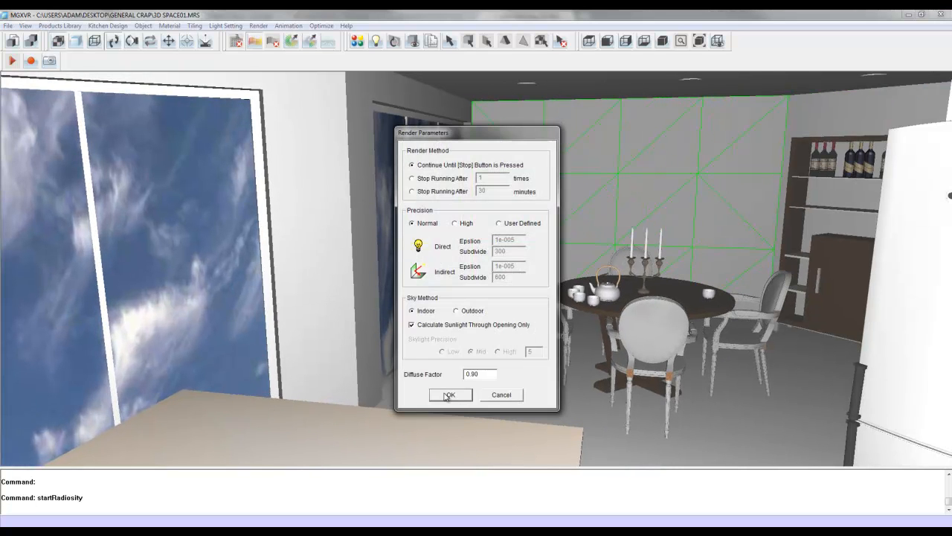
{"action": "left_click", "coordinate": [446, 400]}
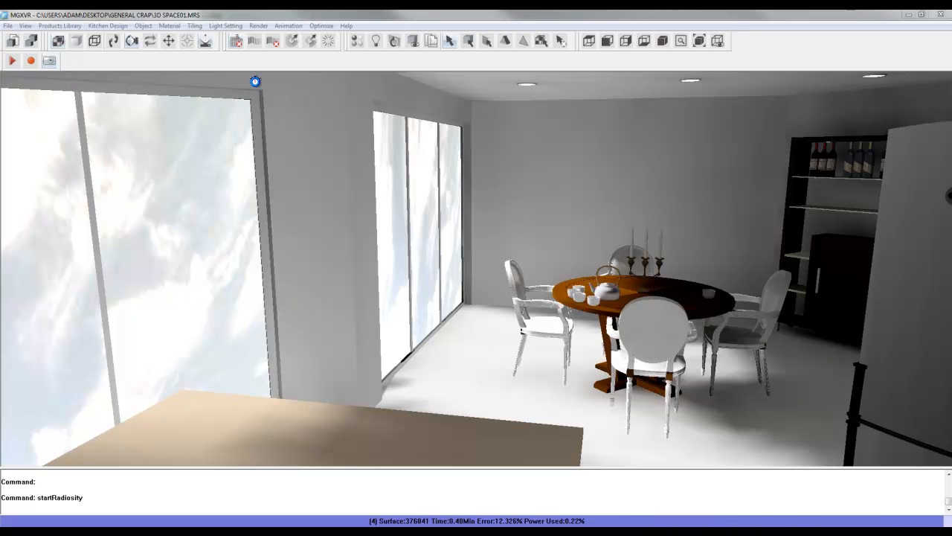
{"action": "left_click", "coordinate": [242, 45]}
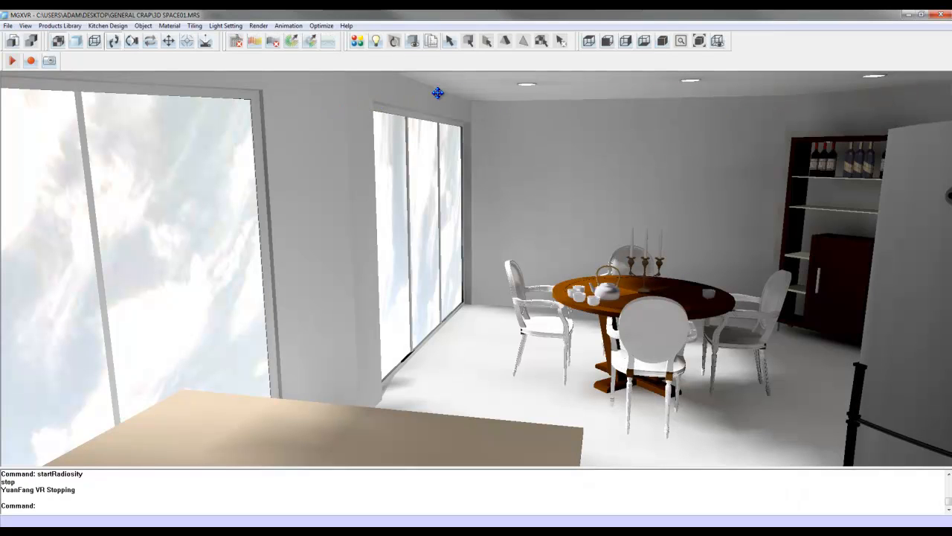
Examine the radiosity lighting on the dining area, fridge, cooktop and kitchen cabinet walls.
{"action": "scroll", "coordinate": [536, 245], "scroll_direction": "up", "scroll_amount": 3}
{"action": "left_click_drag", "start_coordinate": [536, 244], "coordinate": [44, 197]}
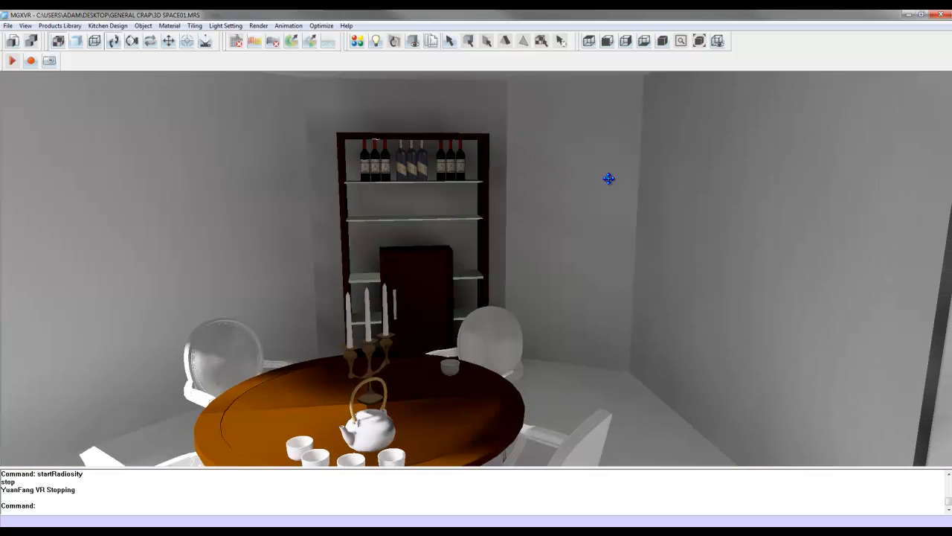
{"action": "scroll", "coordinate": [595, 192], "scroll_direction": "down", "scroll_amount": 3}
{"action": "scroll", "coordinate": [591, 195], "scroll_direction": "up", "scroll_amount": 5}
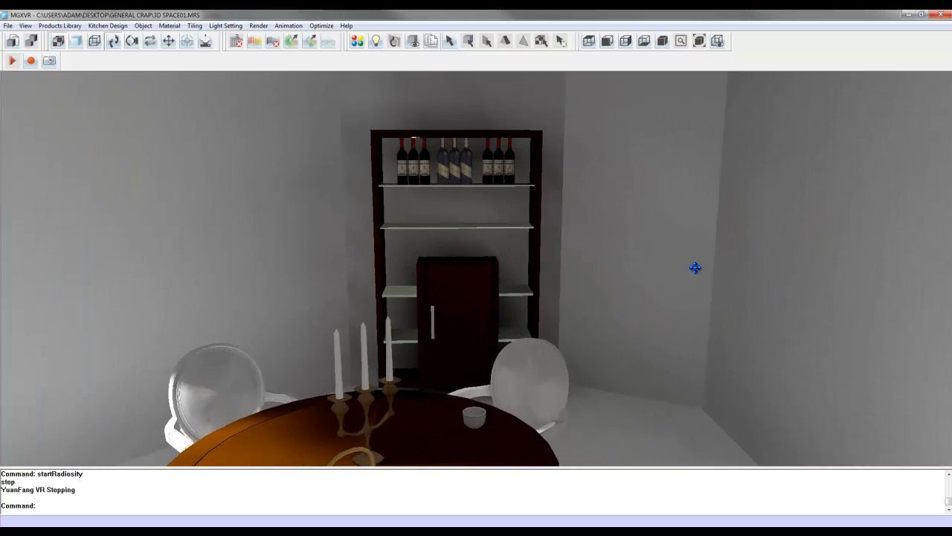
{"action": "scroll", "coordinate": [616, 200], "scroll_direction": "down", "scroll_amount": 5}
{"action": "left_click_drag", "start_coordinate": [617, 201], "coordinate": [208, 213]}
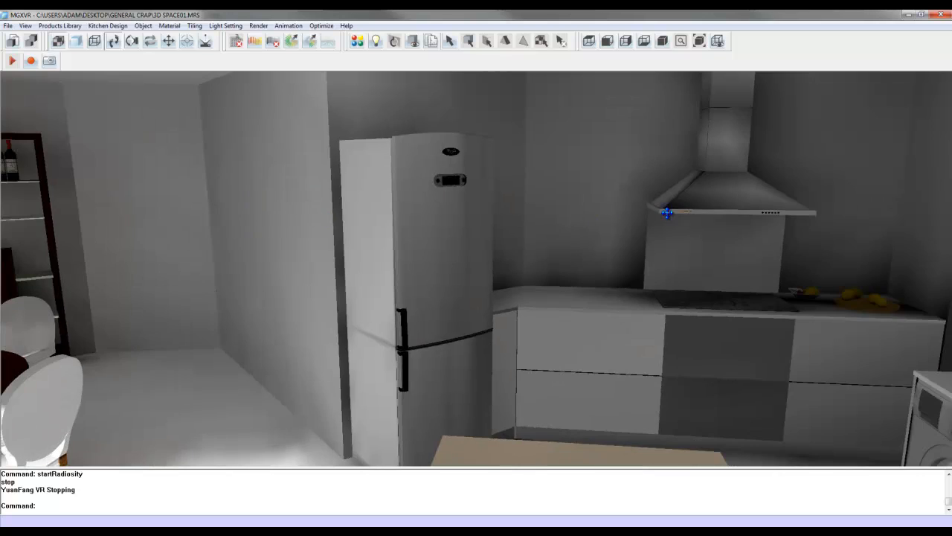
{"action": "left_click_drag", "start_coordinate": [667, 212], "coordinate": [476, 209]}
{"action": "scroll", "coordinate": [439, 224], "scroll_direction": "up", "scroll_amount": 3}
{"action": "left_click_drag", "start_coordinate": [419, 230], "coordinate": [230, 232]}
{"action": "scroll", "coordinate": [584, 200], "scroll_direction": "down", "scroll_amount": 5}
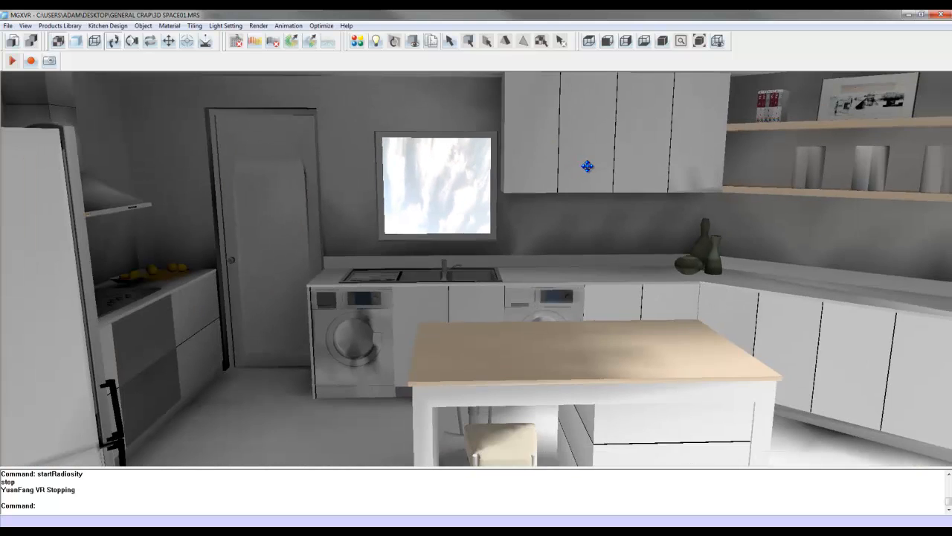
{"action": "left_click_drag", "start_coordinate": [573, 157], "coordinate": [518, 160]}
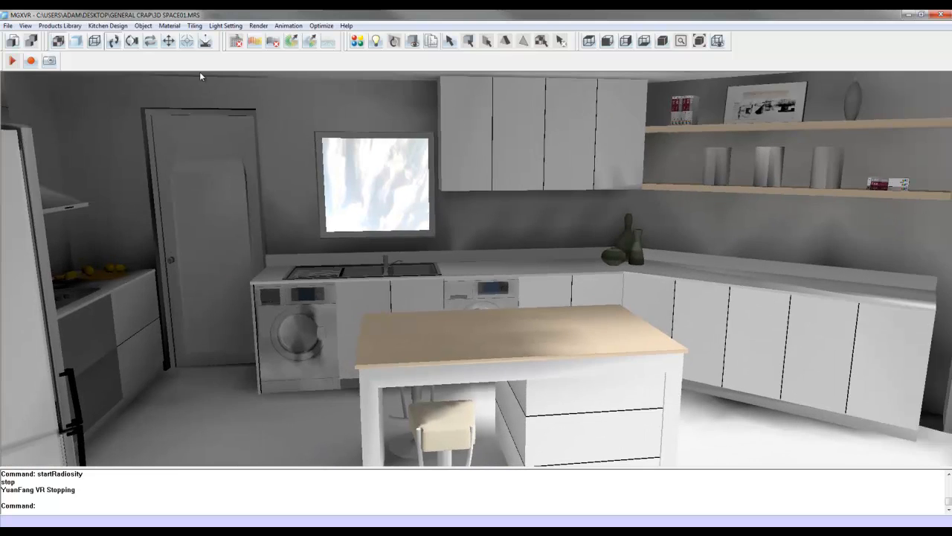
Tilt the view up towards the ceiling downlights, and walk around to examine the walls beside the fridge and range hood.
{"action": "left_click", "coordinate": [132, 41]}
{"action": "left_click_drag", "start_coordinate": [298, 81], "coordinate": [193, 126]}
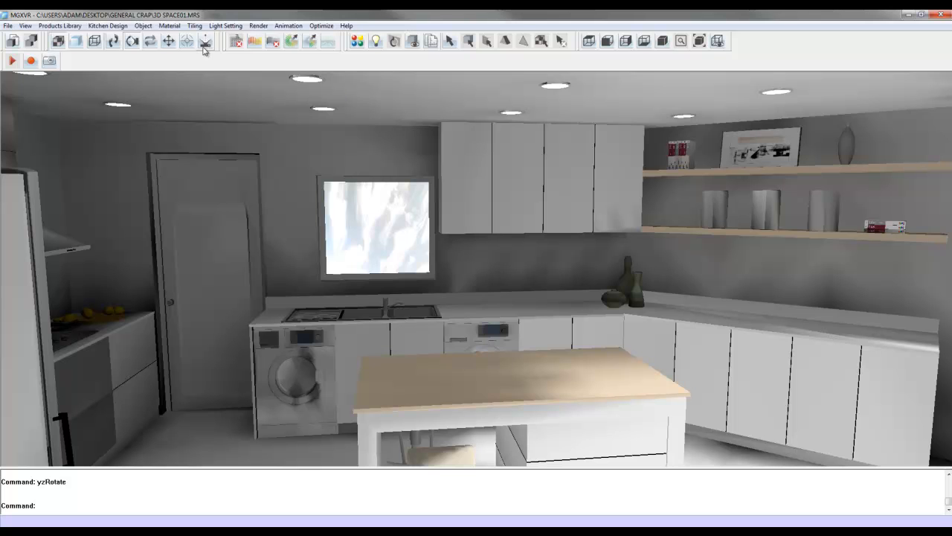
{"action": "left_click", "coordinate": [114, 43]}
{"action": "left_click_drag", "start_coordinate": [208, 224], "coordinate": [352, 335]}
{"action": "left_click_drag", "start_coordinate": [279, 324], "coordinate": [319, 265]}
{"action": "left_click_drag", "start_coordinate": [383, 268], "coordinate": [572, 300]}
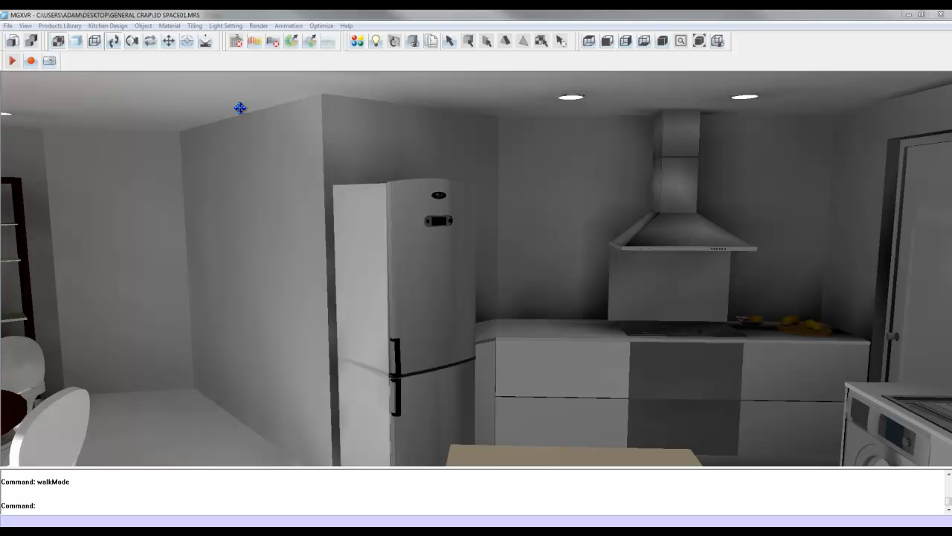
Reset the scene's radiosity solution and confirm the reset.
{"action": "left_click", "coordinate": [259, 25]}
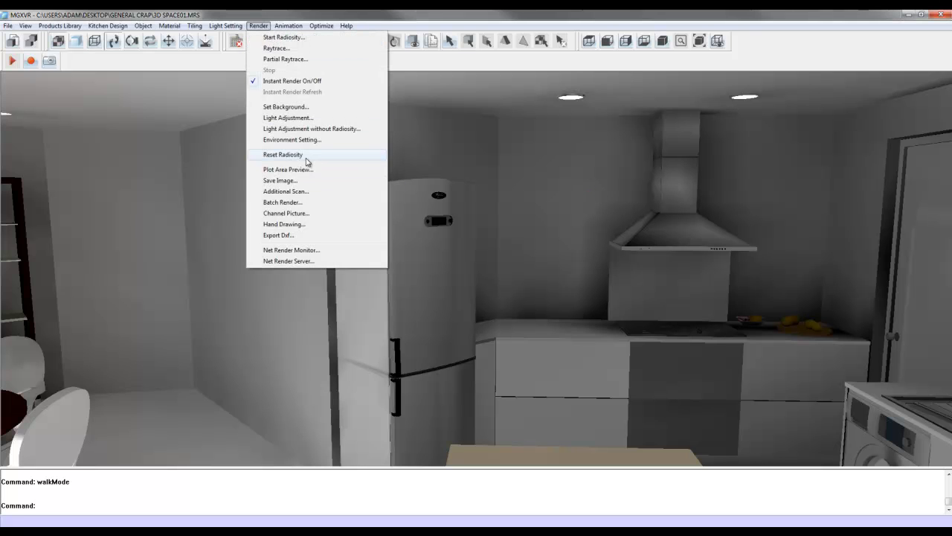
{"action": "left_click", "coordinate": [309, 161]}
{"action": "left_click", "coordinate": [468, 305]}
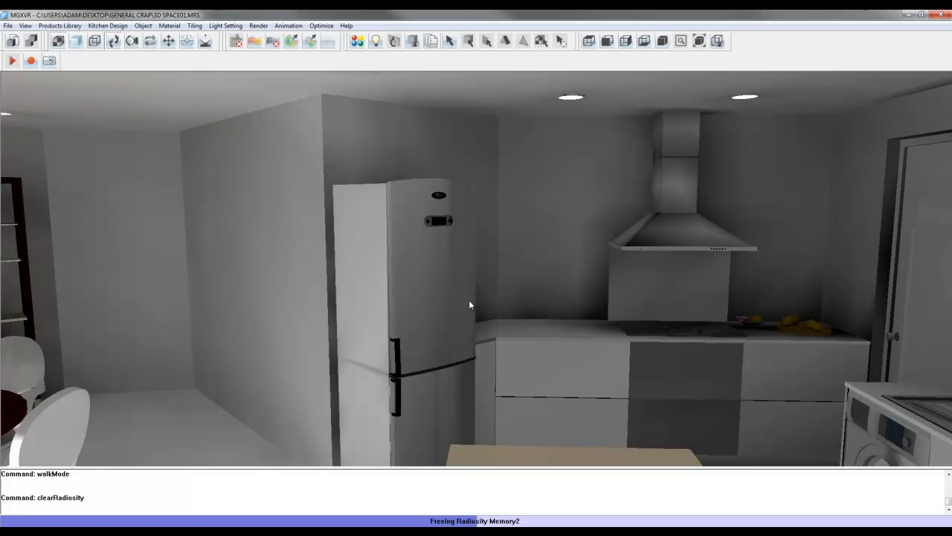
Open the wall surface behind the fridge for mesh editing with Optimize Surface.
{"action": "mouse_move", "coordinate": [481, 187]}
{"action": "left_mouse_down"}
{"action": "mouse_move", "coordinate": [555, 164]}
{"action": "mouse_move", "coordinate": [382, 179]}
{"action": "mouse_move", "coordinate": [698, 208]}
{"action": "mouse_move", "coordinate": [665, 168]}
{"action": "left_mouse_up"}
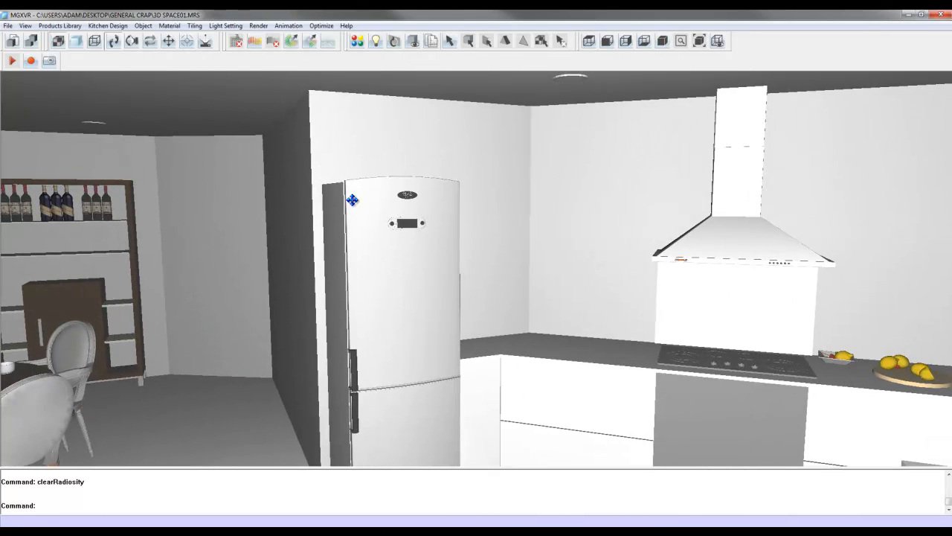
{"action": "left_click", "coordinate": [322, 26]}
{"action": "left_click", "coordinate": [332, 38]}
{"action": "left_click", "coordinate": [415, 149]}
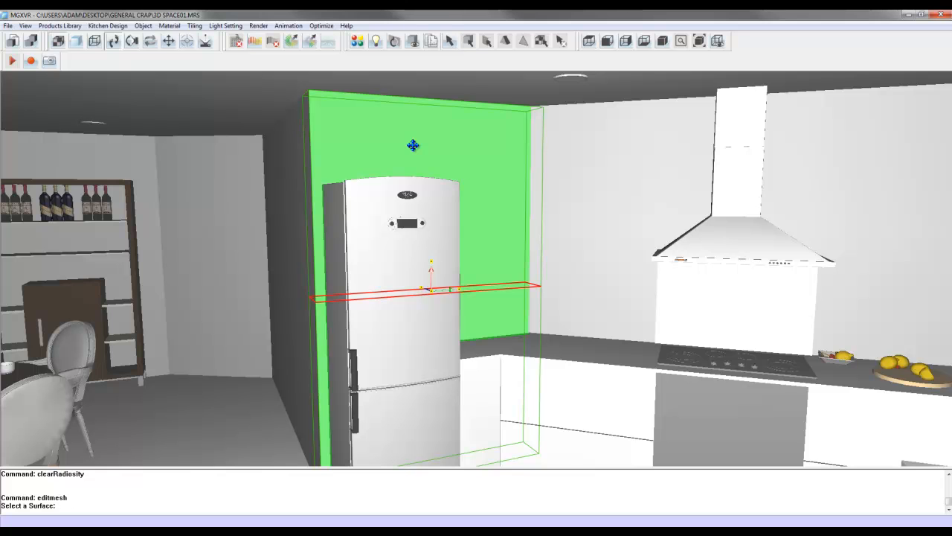
{"action": "left_click", "coordinate": [381, 145]}
{"action": "left_click", "coordinate": [579, 279]}
Open the wall surface behind the range hood for mesh editing with Optimize Surface, and exit the selection.
{"action": "left_click_drag", "start_coordinate": [579, 282], "coordinate": [353, 232]}
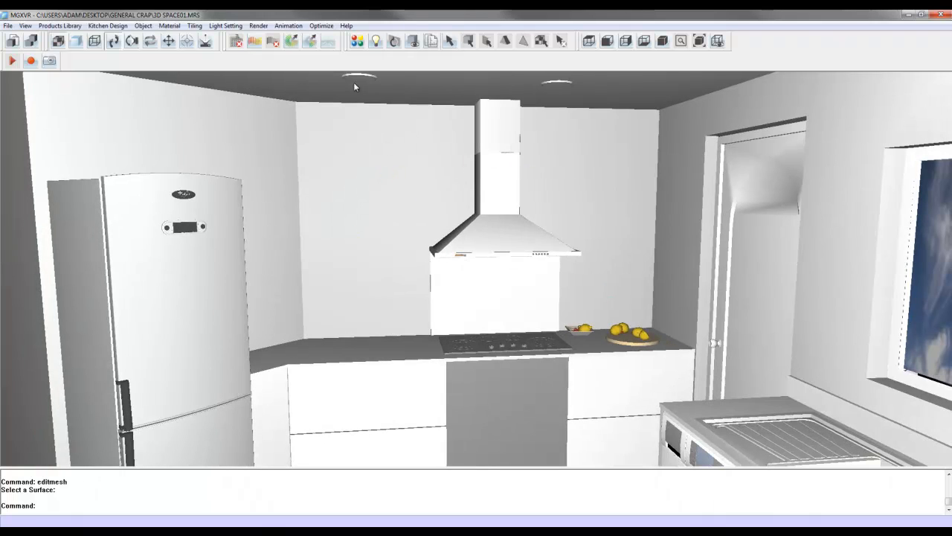
{"action": "left_click", "coordinate": [321, 26]}
{"action": "left_click", "coordinate": [327, 50]}
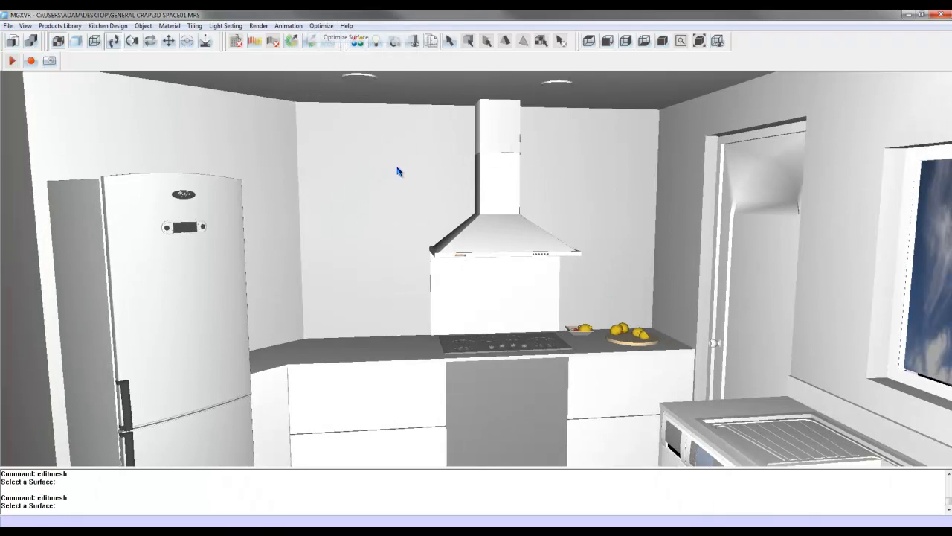
{"action": "left_click", "coordinate": [421, 227]}
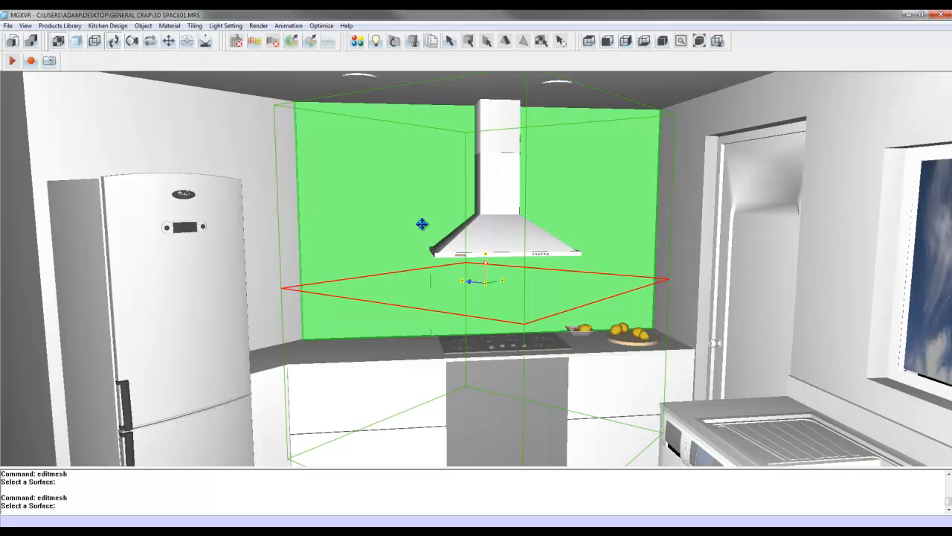
{"action": "left_click", "coordinate": [422, 224]}
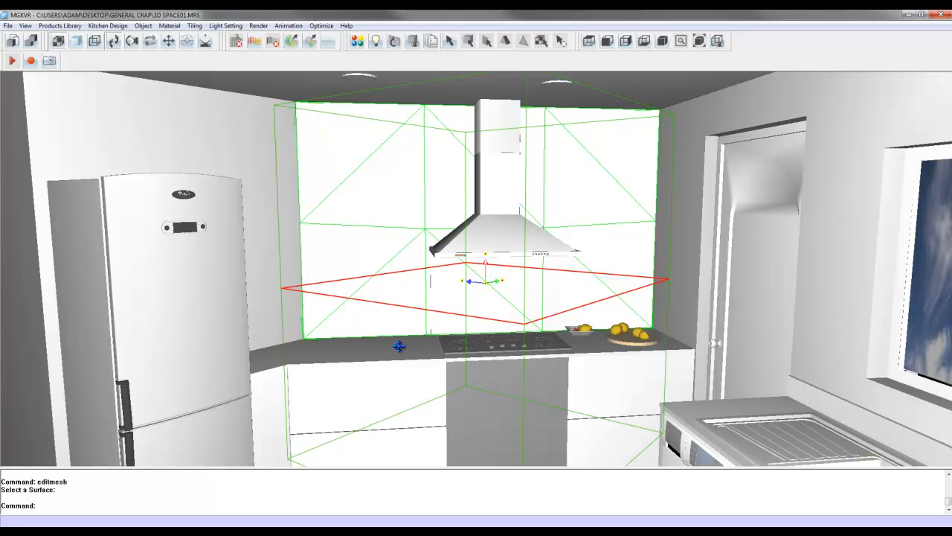
{"action": "key", "text": "Escape"}
{"action": "left_click_drag", "start_coordinate": [499, 338], "coordinate": [531, 304]}
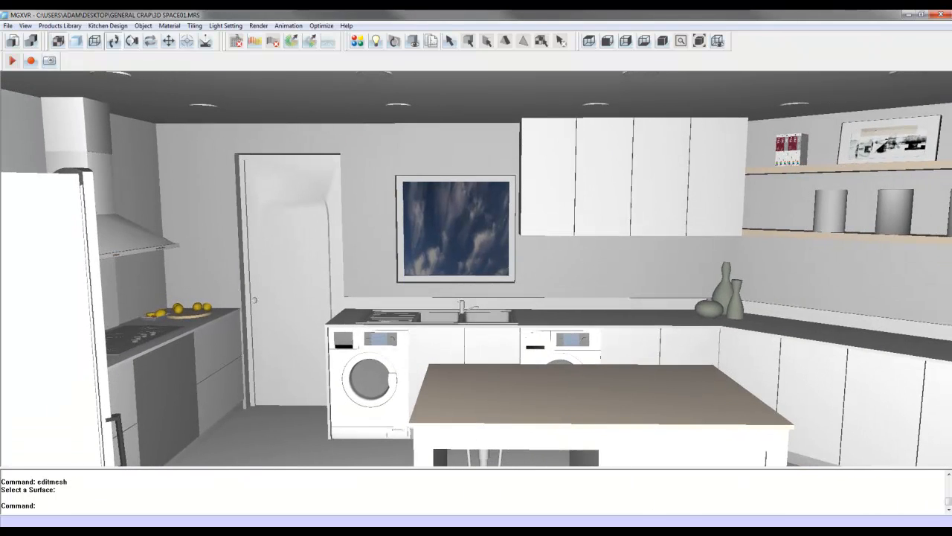
Save the scene as 3D SPACE02.mrs without copying the texture files.
{"action": "key", "text": "ctrl+s"}
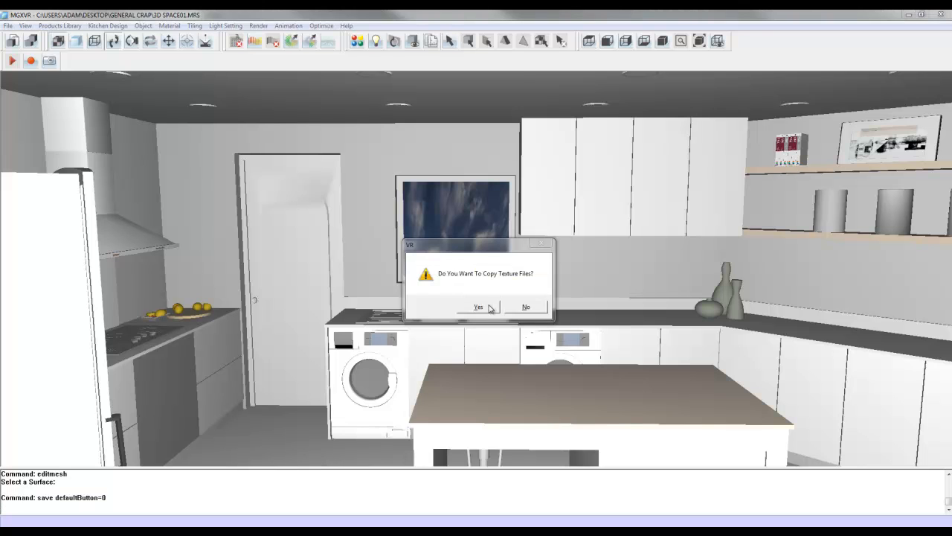
{"action": "left_click", "coordinate": [527, 308]}
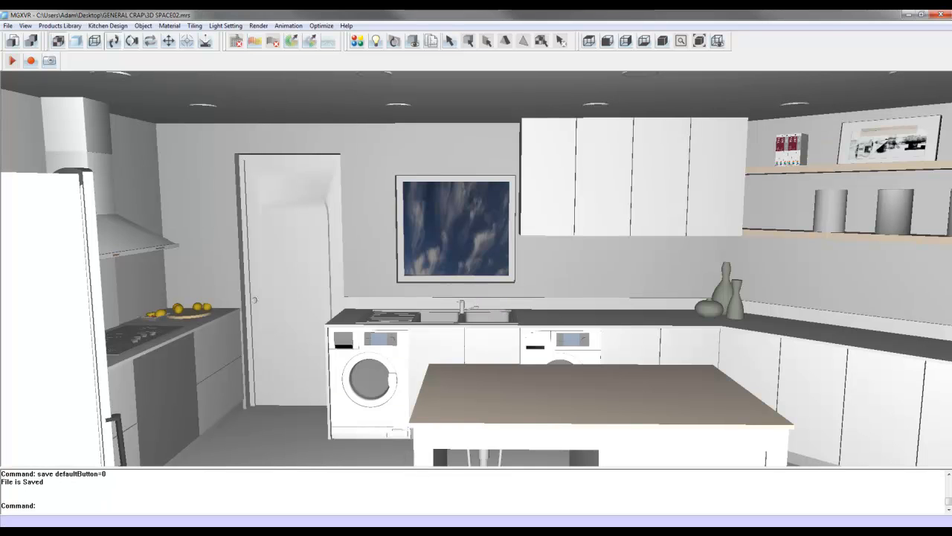
Open the wall surface behind the open shelves for mesh editing with the Optimize mesh command.
{"action": "left_click_drag", "start_coordinate": [452, 230], "coordinate": [271, 236]}
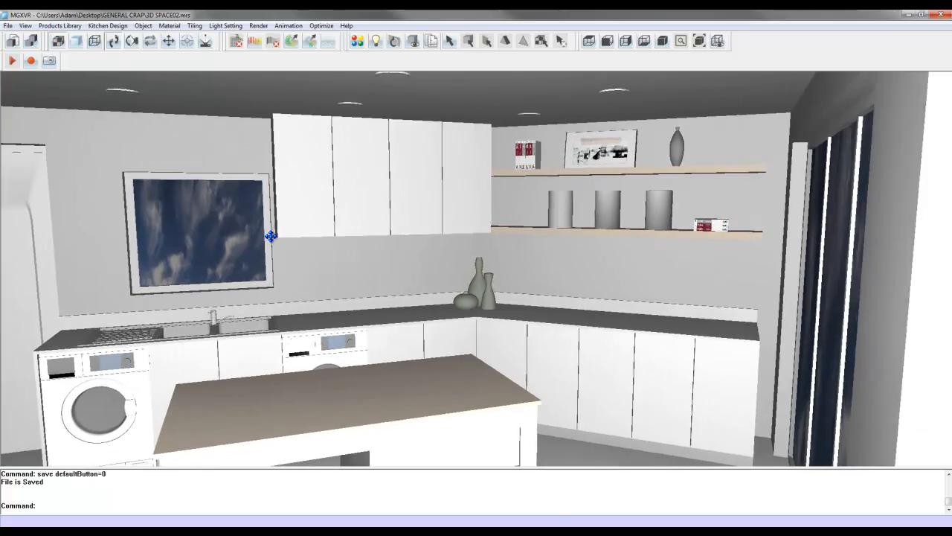
{"action": "scroll", "coordinate": [347, 251], "scroll_direction": "up", "scroll_amount": 3}
{"action": "left_click_drag", "start_coordinate": [346, 252], "coordinate": [428, 220]}
{"action": "scroll", "coordinate": [427, 220], "scroll_direction": "down", "scroll_amount": 2}
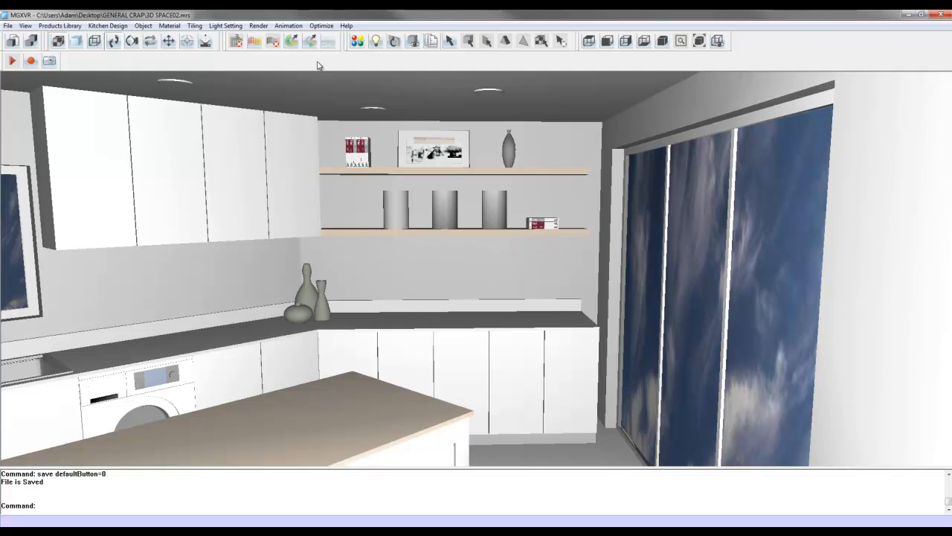
{"action": "left_click", "coordinate": [321, 25]}
{"action": "left_click", "coordinate": [336, 35]}
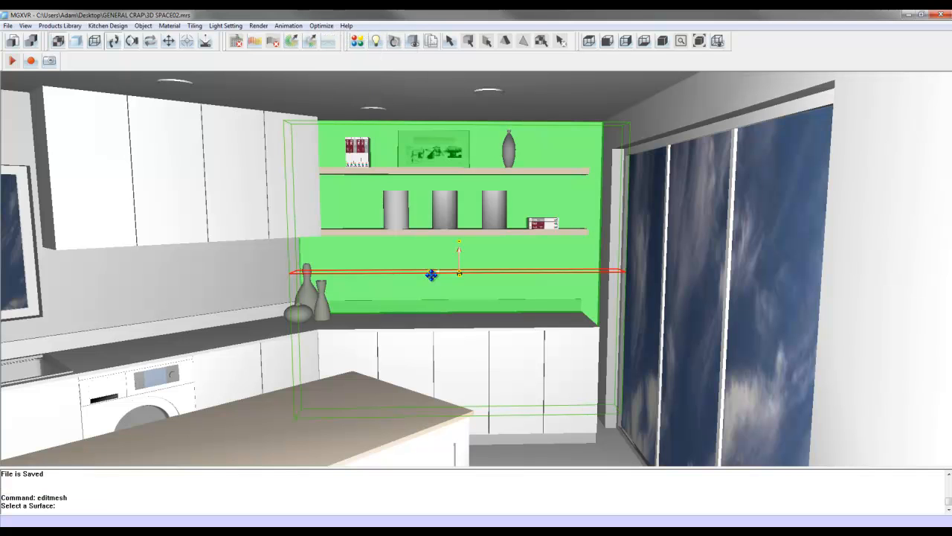
{"action": "left_click", "coordinate": [432, 275]}
{"action": "scroll", "coordinate": [439, 202], "scroll_direction": "up", "scroll_amount": 5}
{"action": "scroll", "coordinate": [422, 254], "scroll_direction": "up", "scroll_amount": 3}
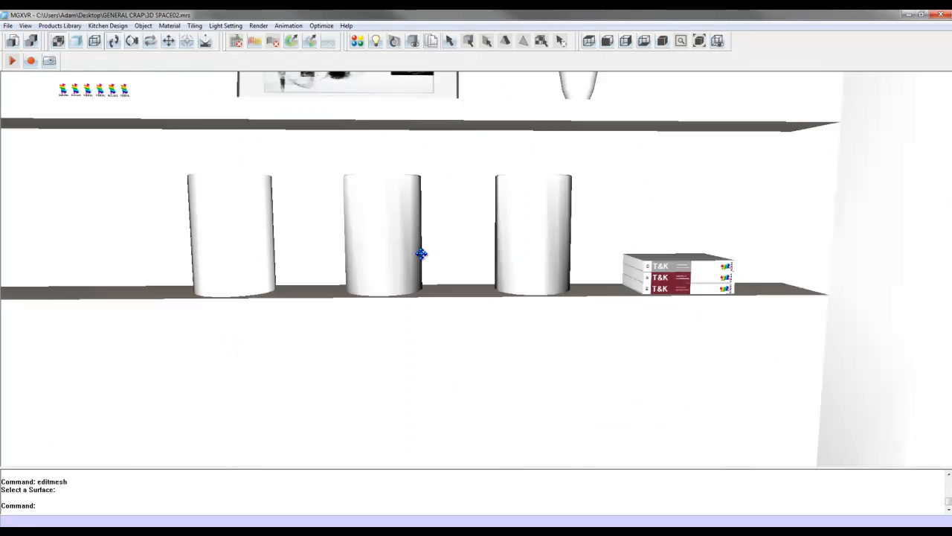
Open the wall surface around the window and door for mesh editing, and exit the selection.
{"action": "scroll", "coordinate": [427, 196], "scroll_direction": "down", "scroll_amount": 6}
{"action": "middle_click_drag", "start_coordinate": [420, 227], "coordinate": [436, 255]}
{"action": "key", "text": "Return"}
{"action": "left_click", "coordinate": [514, 269]}
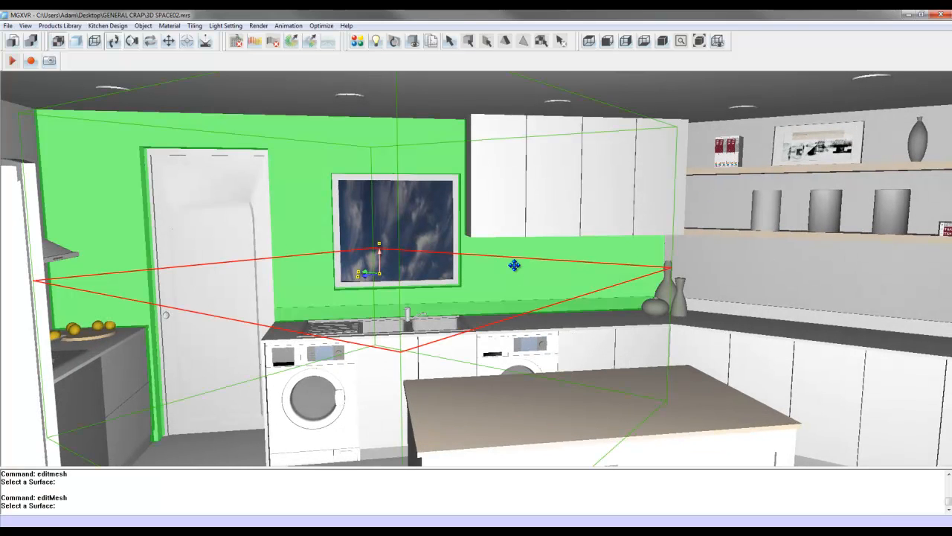
{"action": "left_click", "coordinate": [514, 265]}
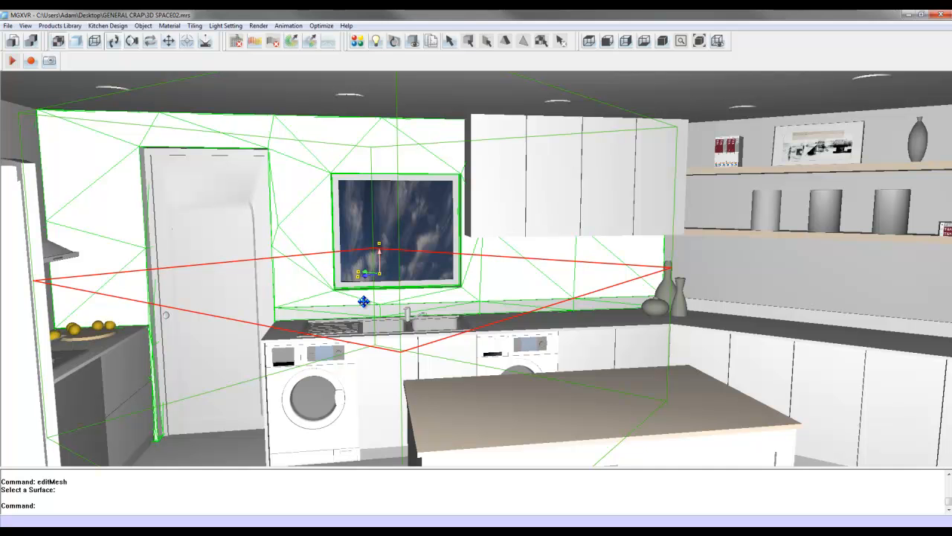
{"action": "key", "text": "Escape"}
Examine the light sources of the downlights and kitchen window in the light editor, and close it.
{"action": "mouse_move", "coordinate": [613, 247]}
{"action": "middle_mouse_down"}
{"action": "mouse_move", "coordinate": [603, 274]}
{"action": "mouse_move", "coordinate": [668, 320]}
{"action": "mouse_move", "coordinate": [625, 237]}
{"action": "middle_mouse_up"}
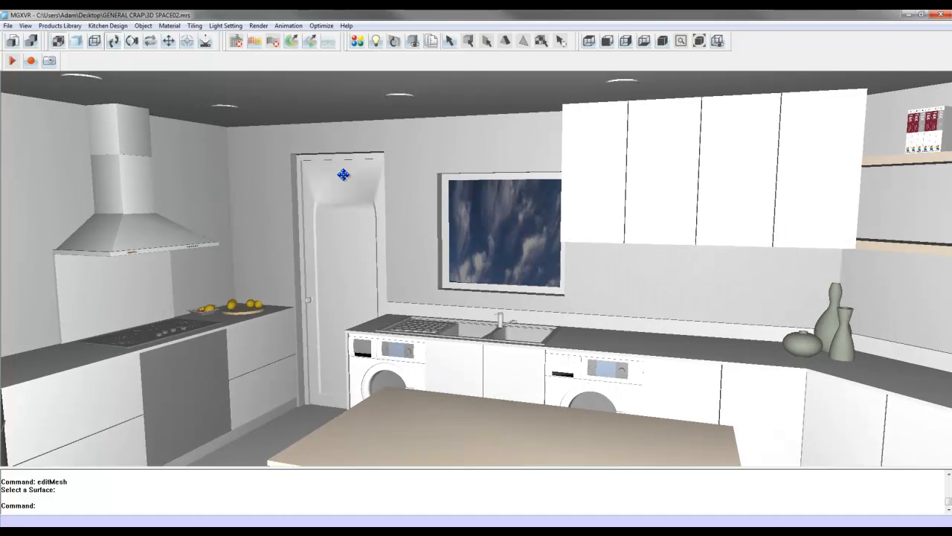
{"action": "middle_click_drag", "start_coordinate": [343, 175], "coordinate": [468, 153]}
{"action": "left_click", "coordinate": [376, 42]}
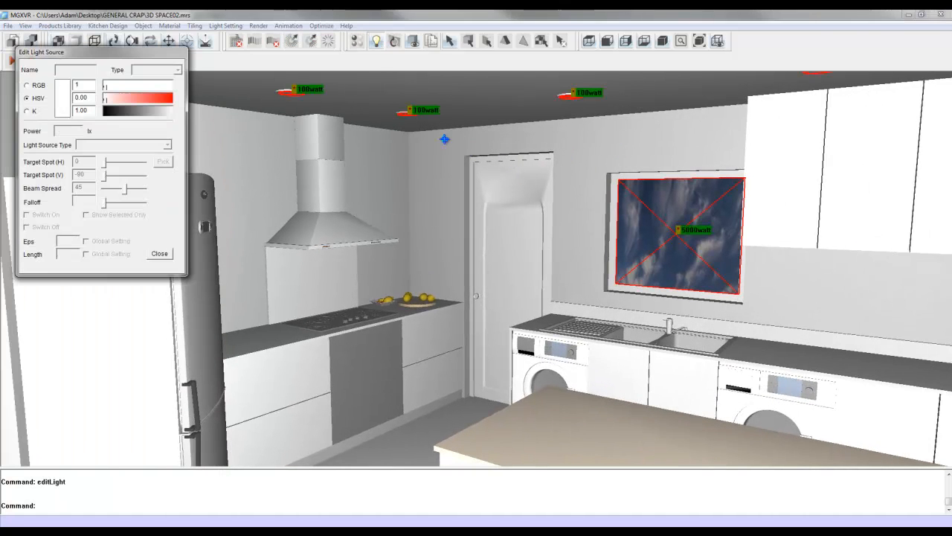
{"action": "left_click", "coordinate": [633, 246]}
{"action": "left_click", "coordinate": [159, 253]}
Run the radiosity calculation with the dining area and fridge wall in view, and stop it once the room is lit.
{"action": "middle_click_drag", "start_coordinate": [388, 223], "coordinate": [420, 268]}
{"action": "scroll", "coordinate": [405, 280], "scroll_direction": "down", "scroll_amount": 1}
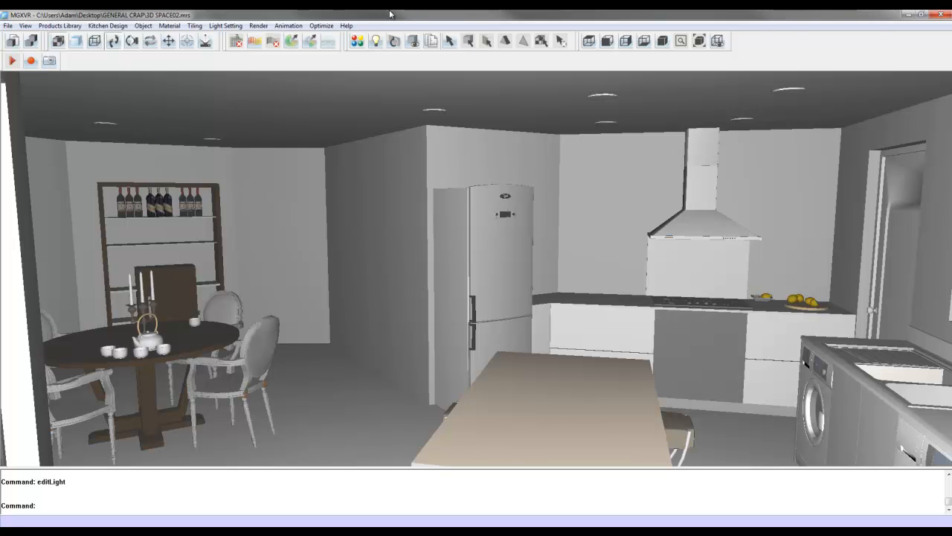
{"action": "left_click", "coordinate": [261, 37]}
{"action": "key", "text": "Return"}
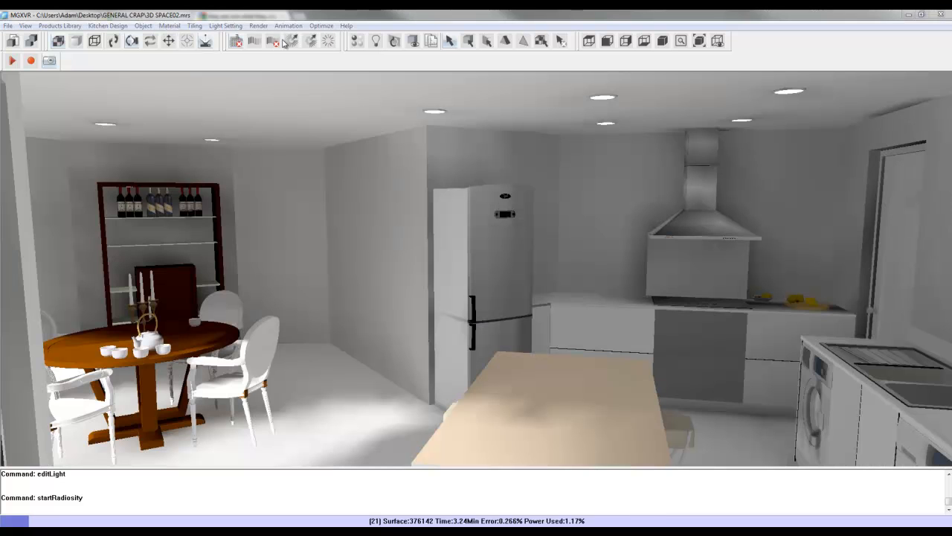
{"action": "left_click", "coordinate": [236, 41]}
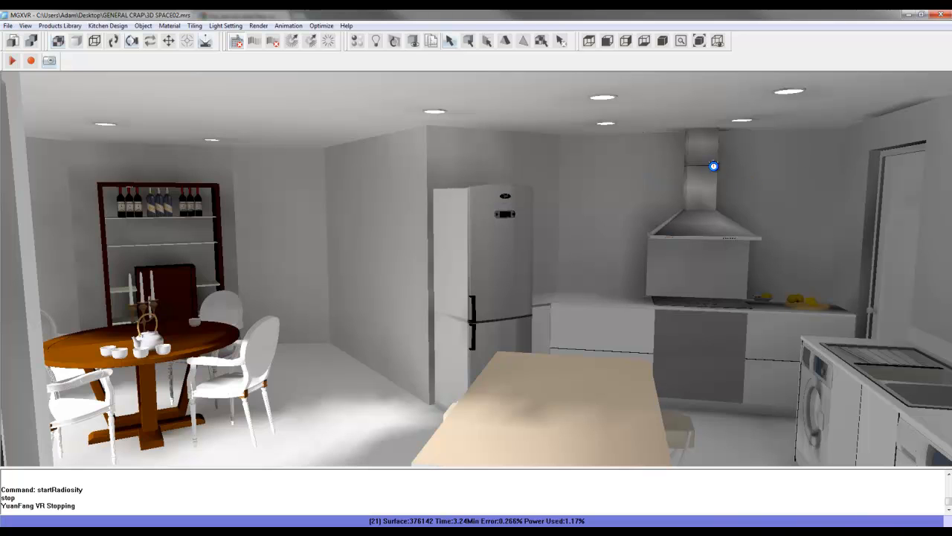
Set the wall material's HSV brightness value to 1 and apply it to the dining area walls and the wall beside the fridge.
{"action": "left_click_drag", "start_coordinate": [371, 325], "coordinate": [212, 176]}
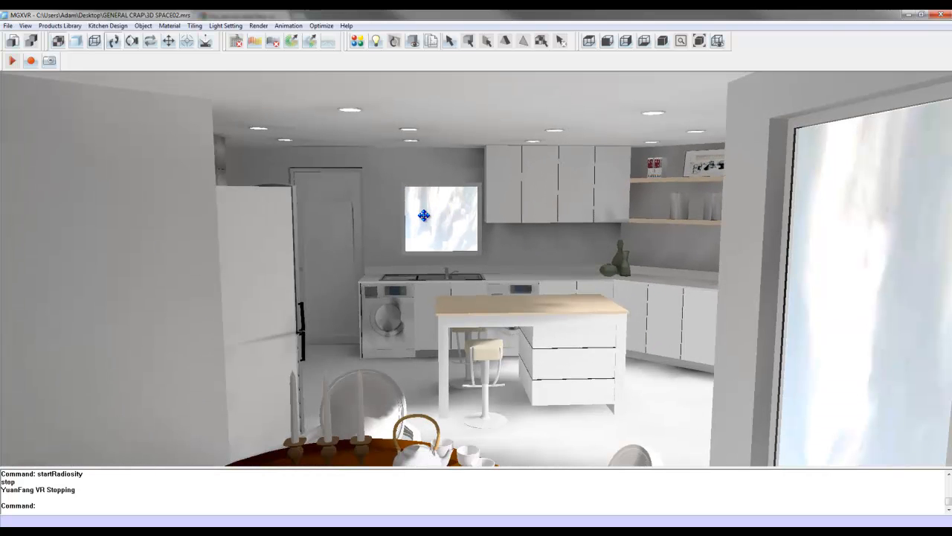
{"action": "left_click_drag", "start_coordinate": [453, 217], "coordinate": [438, 299]}
{"action": "left_click_drag", "start_coordinate": [810, 258], "coordinate": [465, 247]}
{"action": "left_click_drag", "start_coordinate": [602, 208], "coordinate": [496, 259]}
{"action": "left_click_drag", "start_coordinate": [304, 174], "coordinate": [293, 72]}
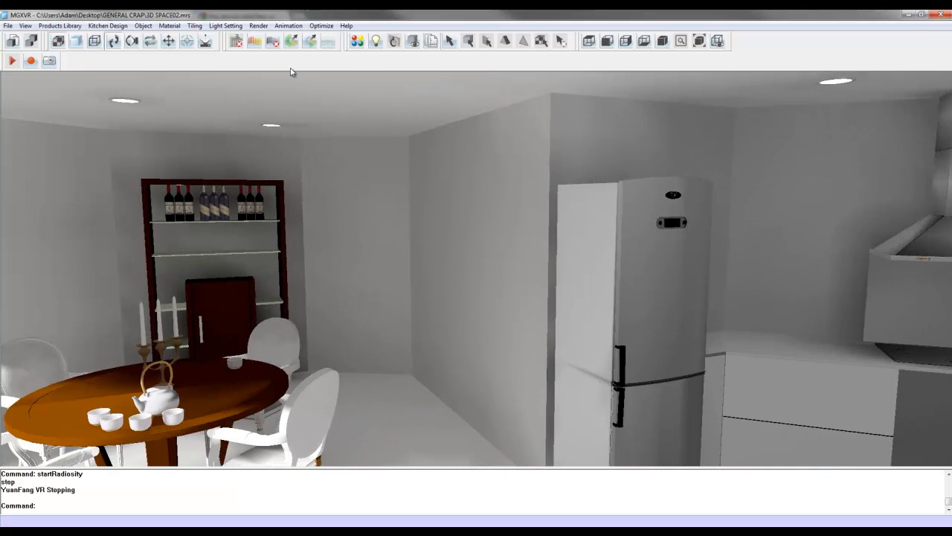
{"action": "left_click", "coordinate": [358, 40]}
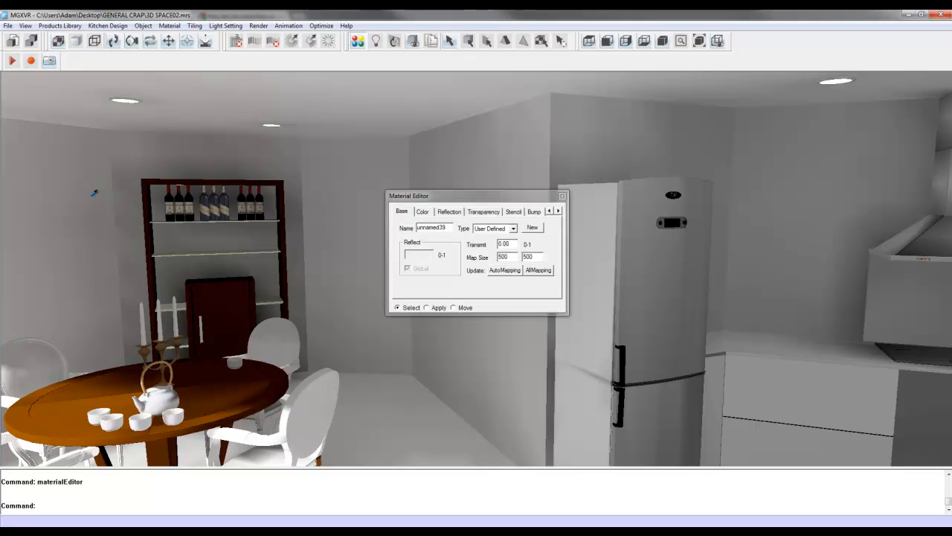
{"action": "left_click", "coordinate": [422, 212]}
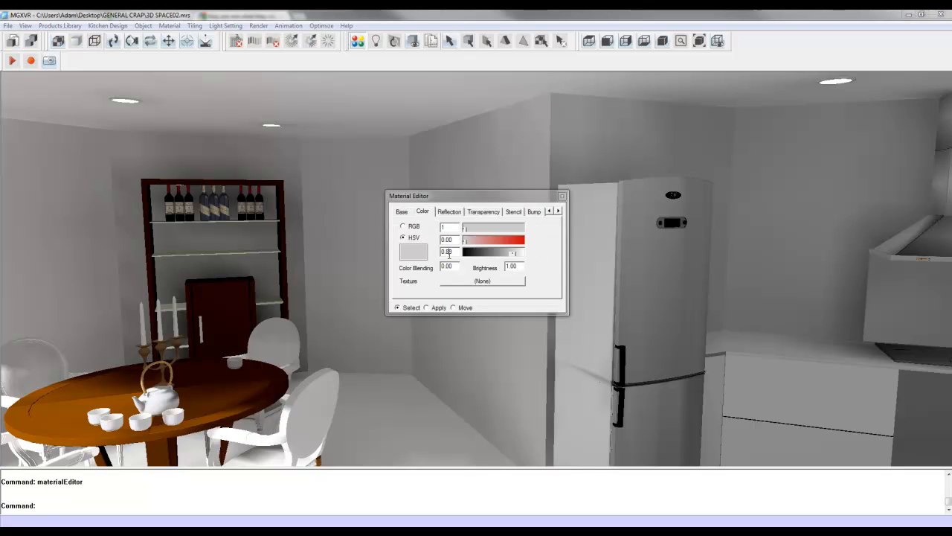
{"action": "double_click", "coordinate": [449, 253]}
{"action": "type", "text": "1"}
{"action": "left_click", "coordinate": [233, 171]}
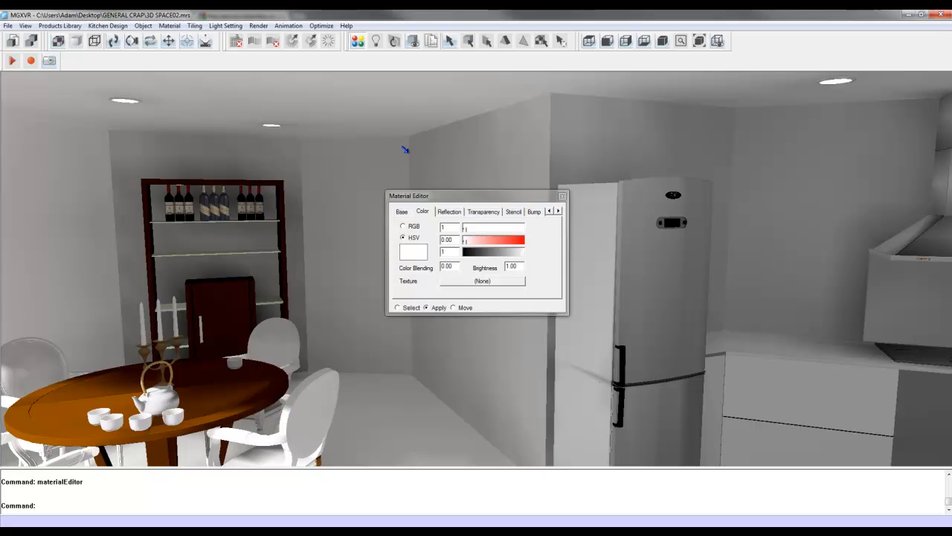
{"action": "left_click", "coordinate": [544, 179]}
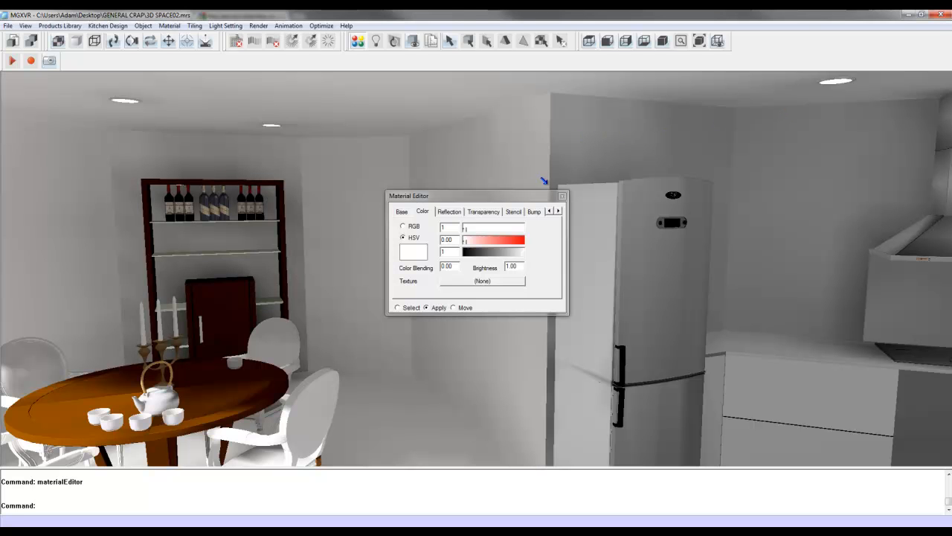
{"action": "left_click", "coordinate": [563, 196]}
Apply the white wall material to the kitchen's window wall and the wall behind the open shelves.
{"action": "middle_click_drag", "start_coordinate": [699, 197], "coordinate": [417, 223]}
{"action": "scroll", "coordinate": [417, 224], "scroll_direction": "down", "scroll_amount": 5}
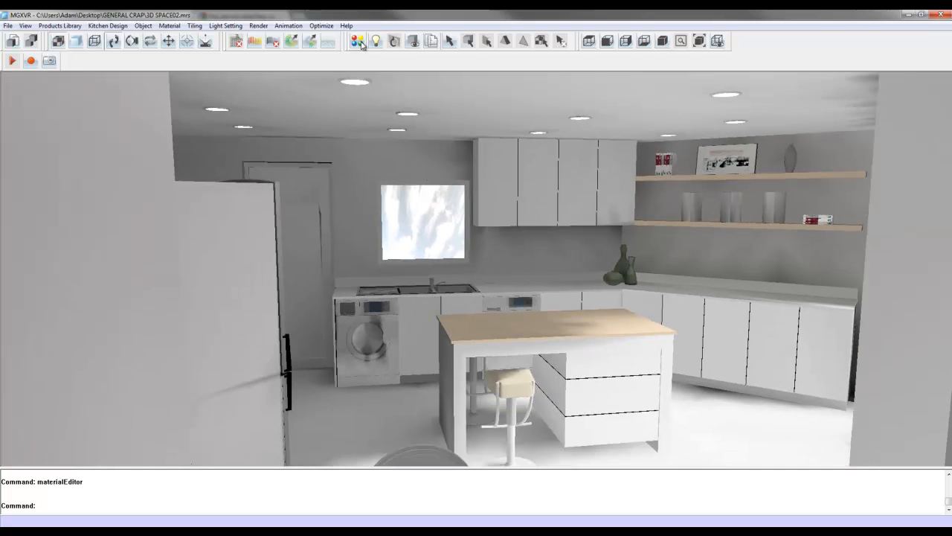
{"action": "left_click", "coordinate": [358, 41]}
{"action": "left_click", "coordinate": [368, 179]}
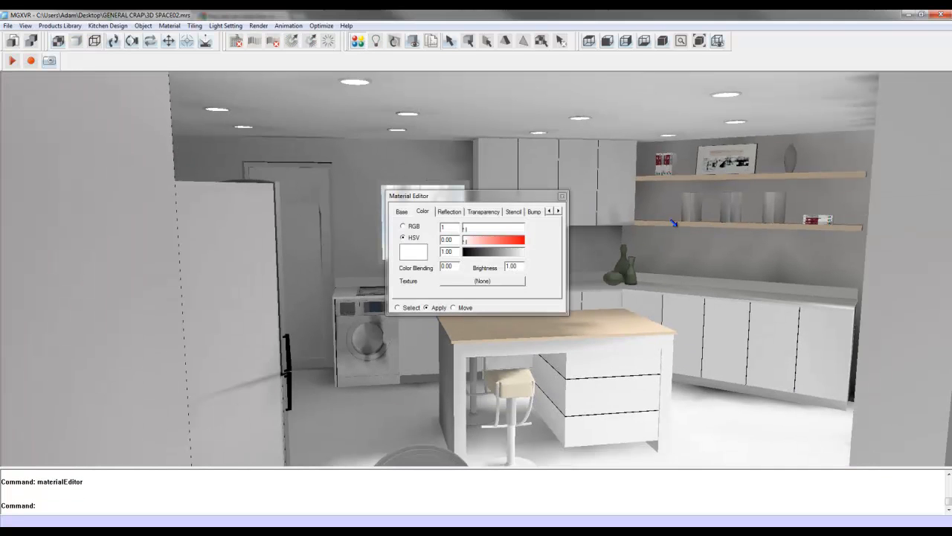
{"action": "left_click", "coordinate": [563, 196]}
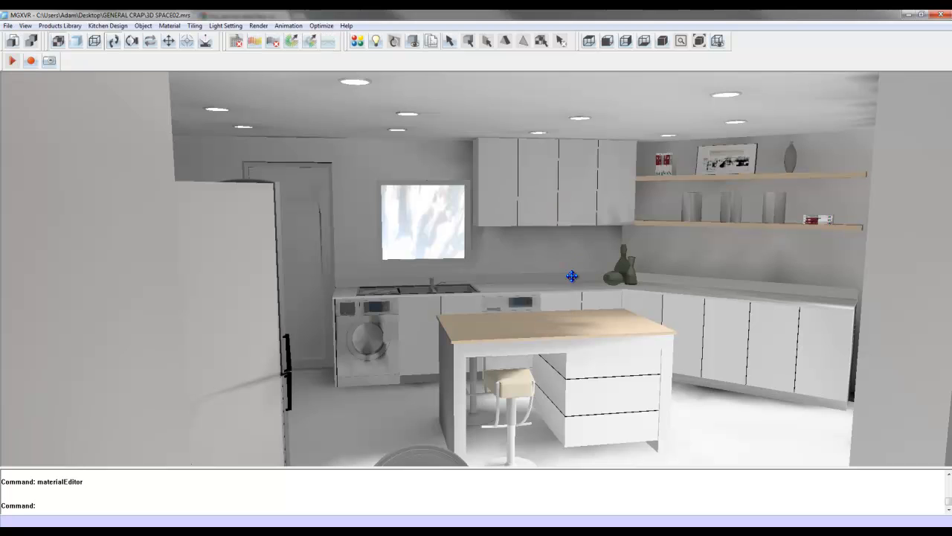
Adjust the render brightness automatically, raise the Brightness slightly for the raytrace, and accept the settings.
{"action": "mouse_move", "coordinate": [393, 315]}
{"action": "middle_mouse_down"}
{"action": "mouse_move", "coordinate": [809, 337]}
{"action": "mouse_move", "coordinate": [646, 300]}
{"action": "mouse_move", "coordinate": [597, 262]}
{"action": "mouse_move", "coordinate": [458, 306]}
{"action": "mouse_move", "coordinate": [457, 314]}
{"action": "mouse_move", "coordinate": [457, 302]}
{"action": "mouse_move", "coordinate": [400, 311]}
{"action": "middle_mouse_up"}
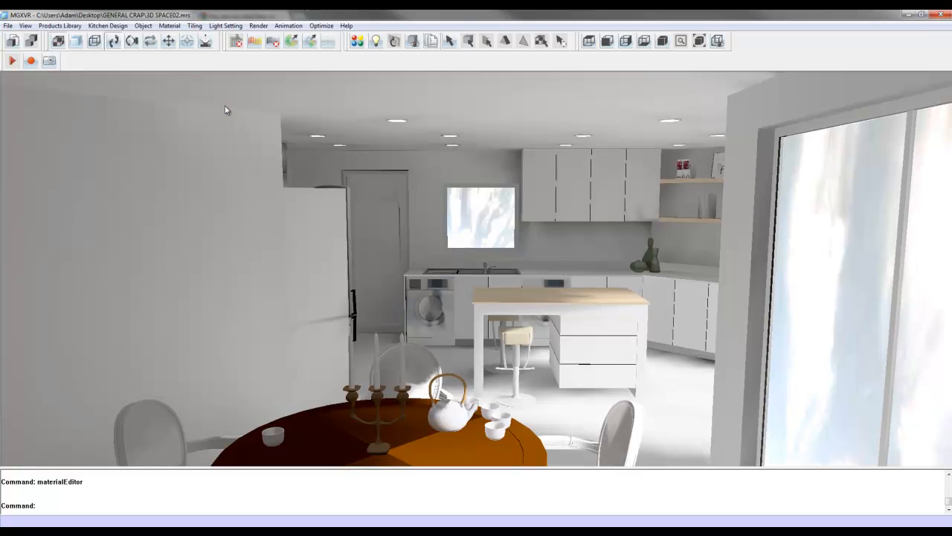
{"action": "left_click", "coordinate": [323, 45]}
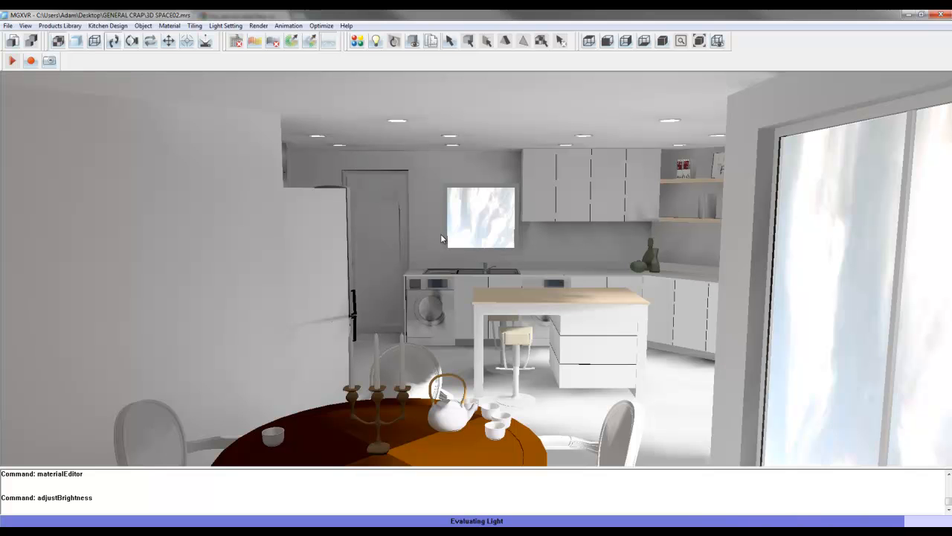
{"action": "left_click", "coordinate": [423, 421]}
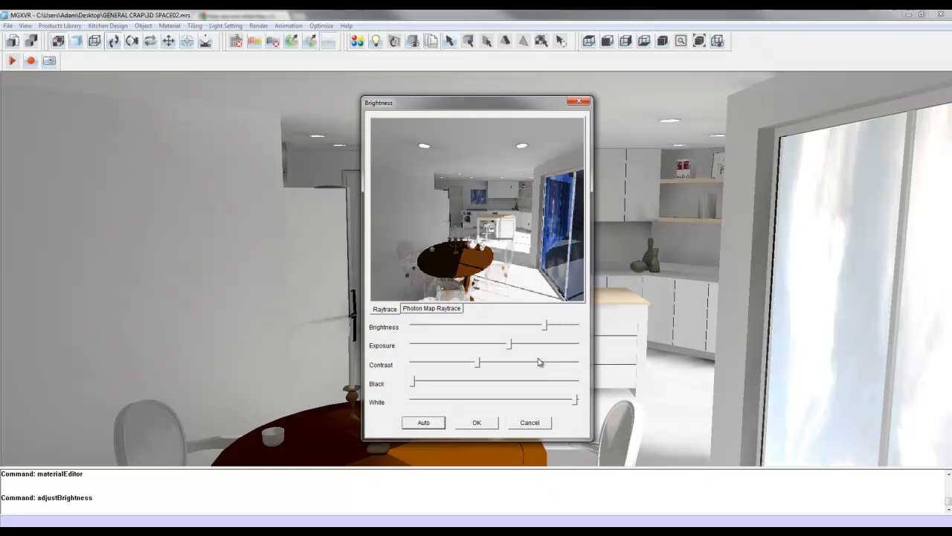
{"action": "left_click_drag", "start_coordinate": [556, 328], "coordinate": [561, 328]}
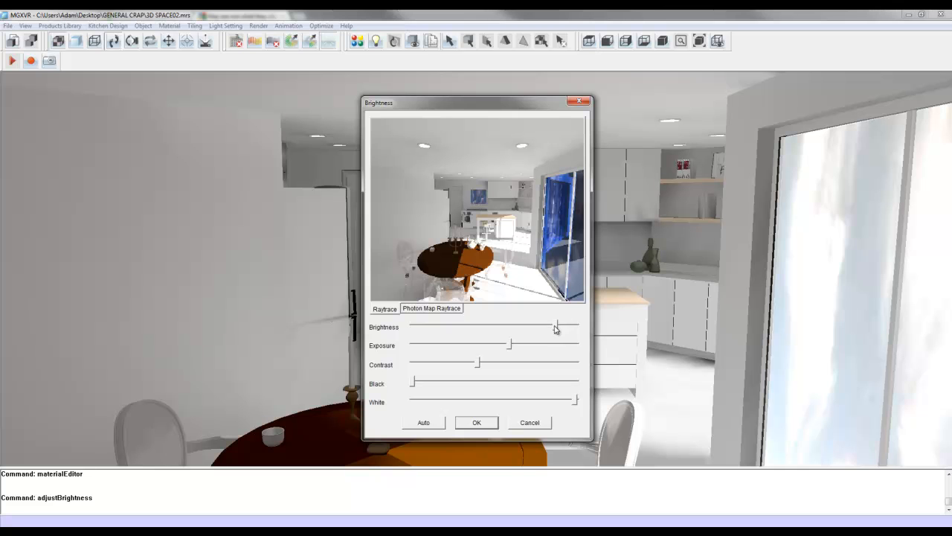
{"action": "left_click_drag", "start_coordinate": [507, 342], "coordinate": [508, 342]}
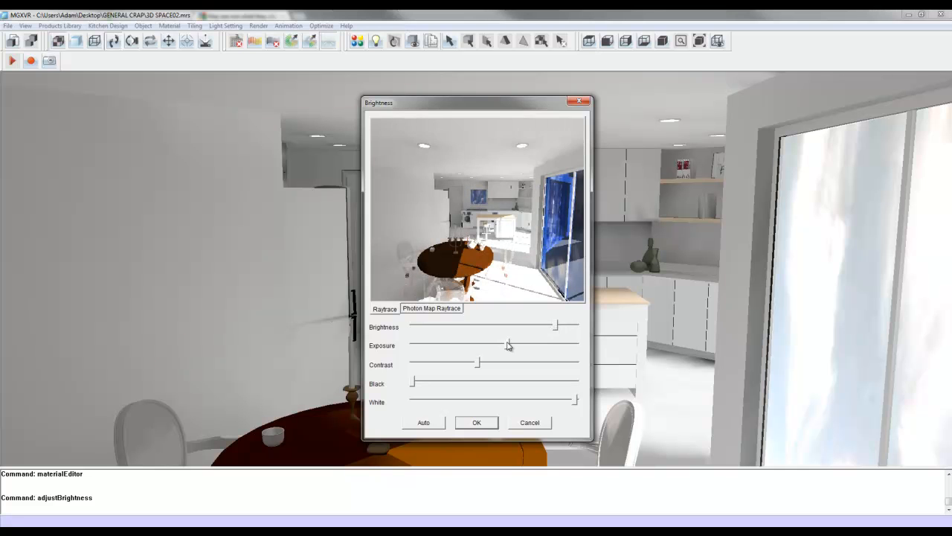
{"action": "left_click", "coordinate": [483, 426]}
Set the Sunlight Factor to 0.02 in the sunlight settings with the sunlight effect active.
{"action": "left_click_drag", "start_coordinate": [571, 298], "coordinate": [523, 236]}
{"action": "scroll", "coordinate": [525, 242], "scroll_direction": "down", "scroll_amount": 3}
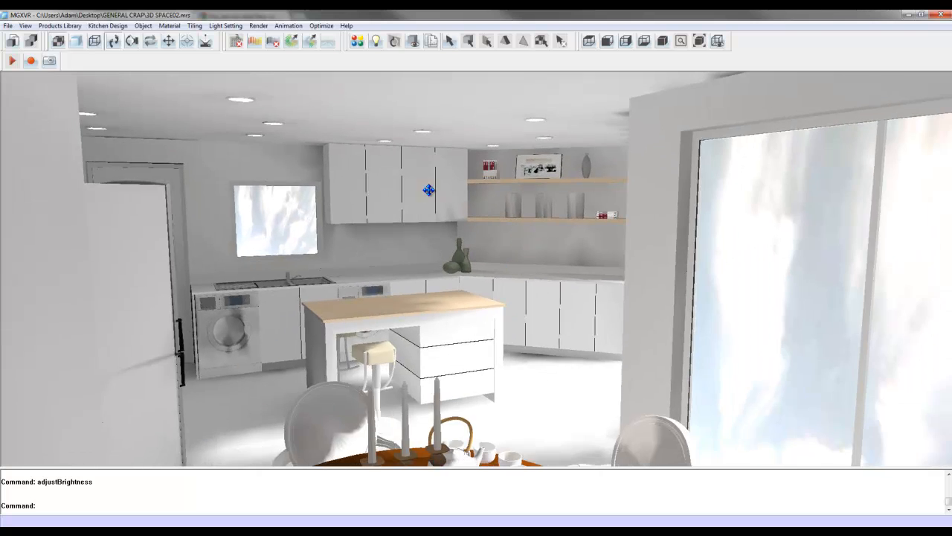
{"action": "left_click_drag", "start_coordinate": [428, 190], "coordinate": [231, 20]}
{"action": "left_click", "coordinate": [226, 25]}
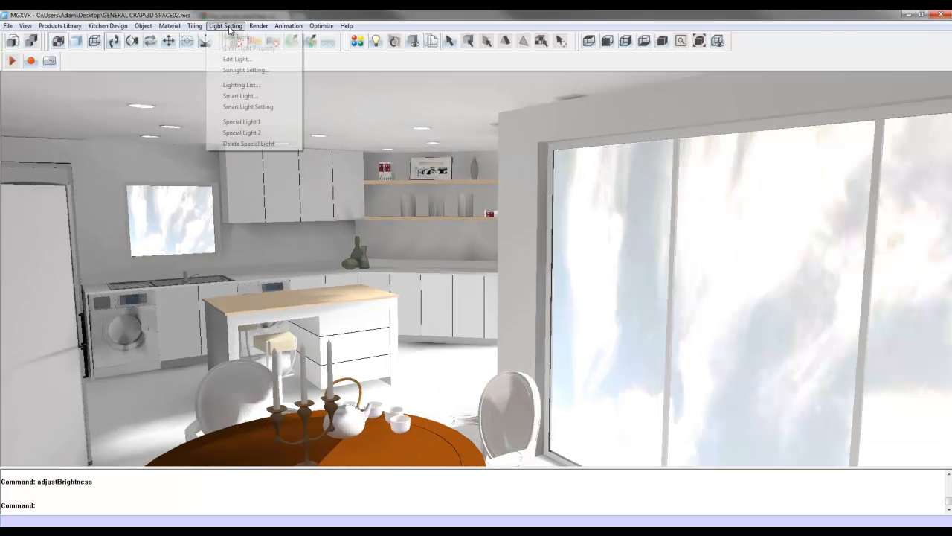
{"action": "left_click", "coordinate": [260, 69]}
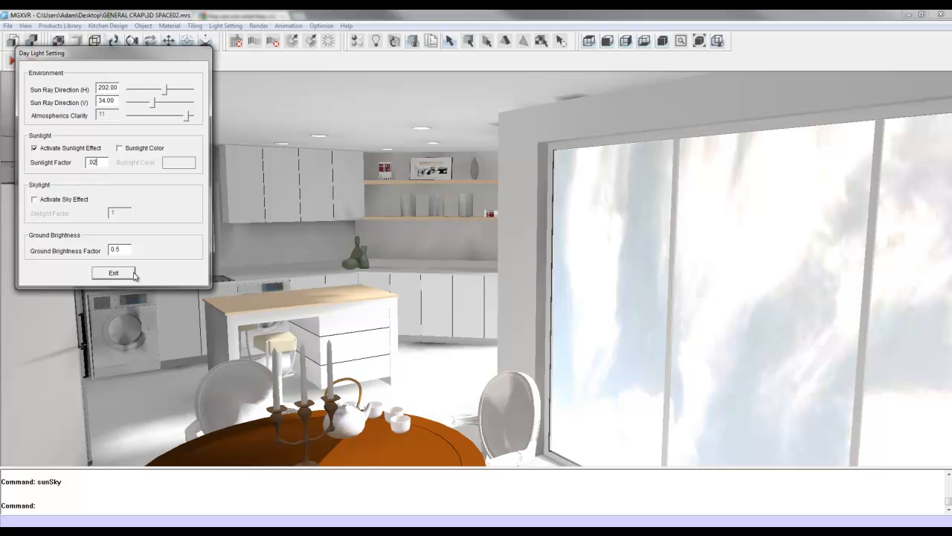
Render a test region covering the dining chair, the floor by the kitchen island and part of the glass doors.
{"action": "left_click_drag", "start_coordinate": [354, 203], "coordinate": [323, 220]}
{"action": "left_click", "coordinate": [132, 42]}
{"action": "left_click", "coordinate": [311, 43]}
{"action": "left_click", "coordinate": [451, 313]}
{"action": "left_click", "coordinate": [310, 139]}
{"action": "left_click", "coordinate": [785, 337]}
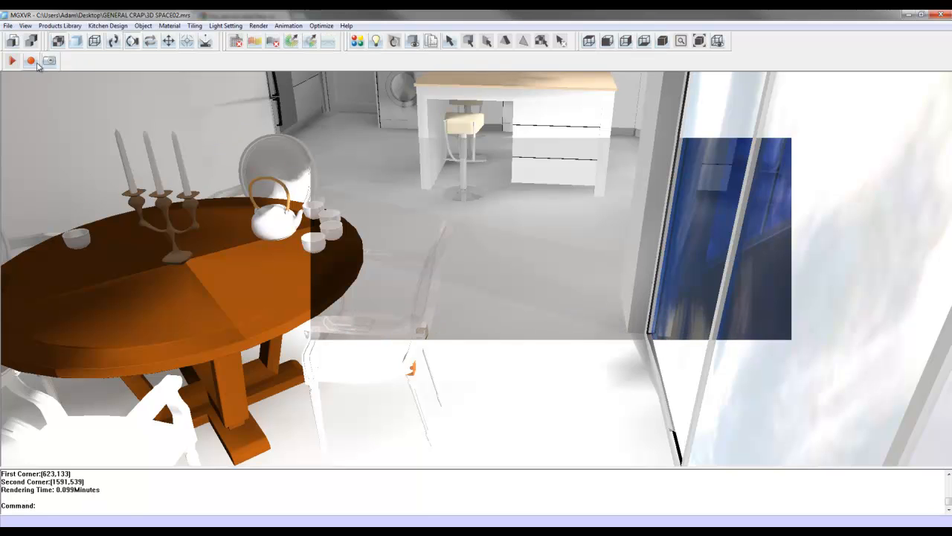
Change the Sunlight Factor again in the sunlight settings, and turn the view back to the kitchen.
{"action": "left_click", "coordinate": [231, 26]}
{"action": "left_click", "coordinate": [240, 70]}
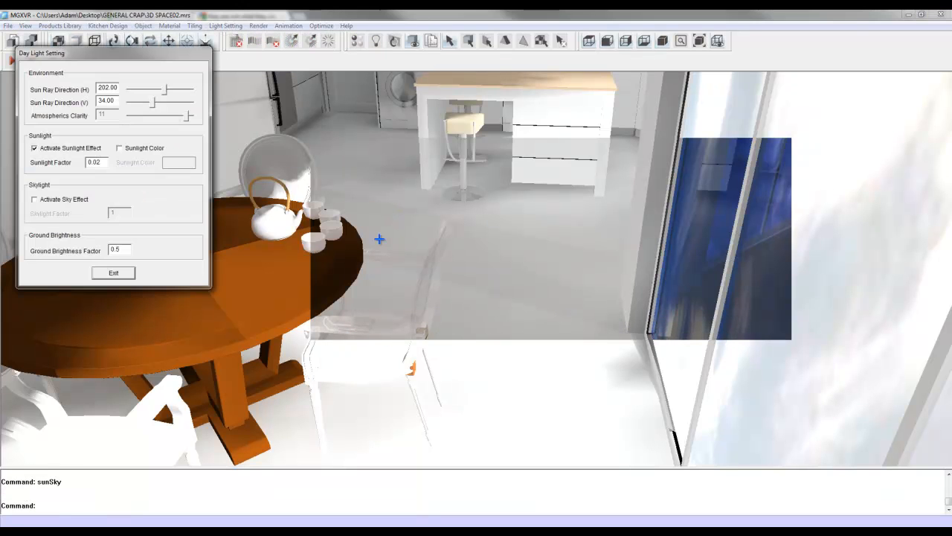
{"action": "key", "text": "BackSpace"}
{"action": "left_click", "coordinate": [113, 273]}
{"action": "left_click_drag", "start_coordinate": [429, 202], "coordinate": [433, 209]}
{"action": "left_click_drag", "start_coordinate": [331, 166], "coordinate": [329, 130]}
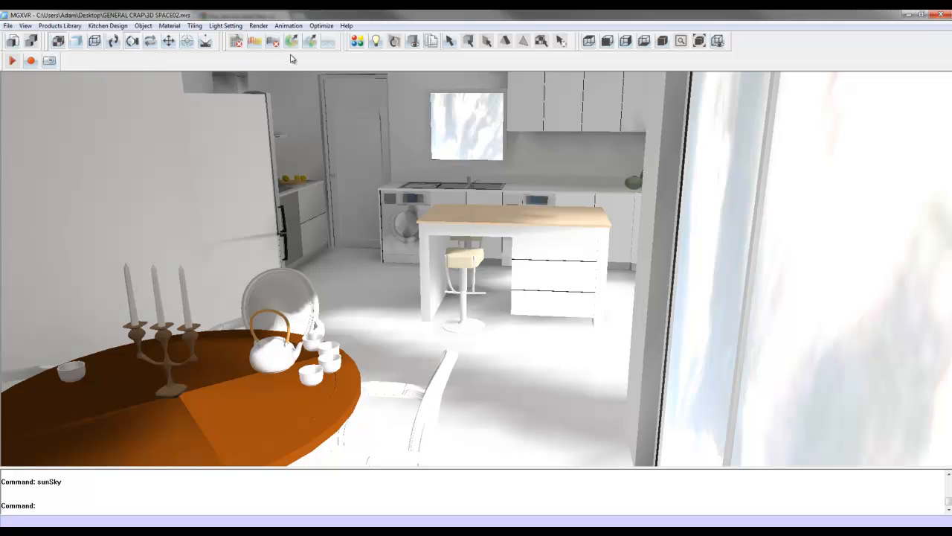